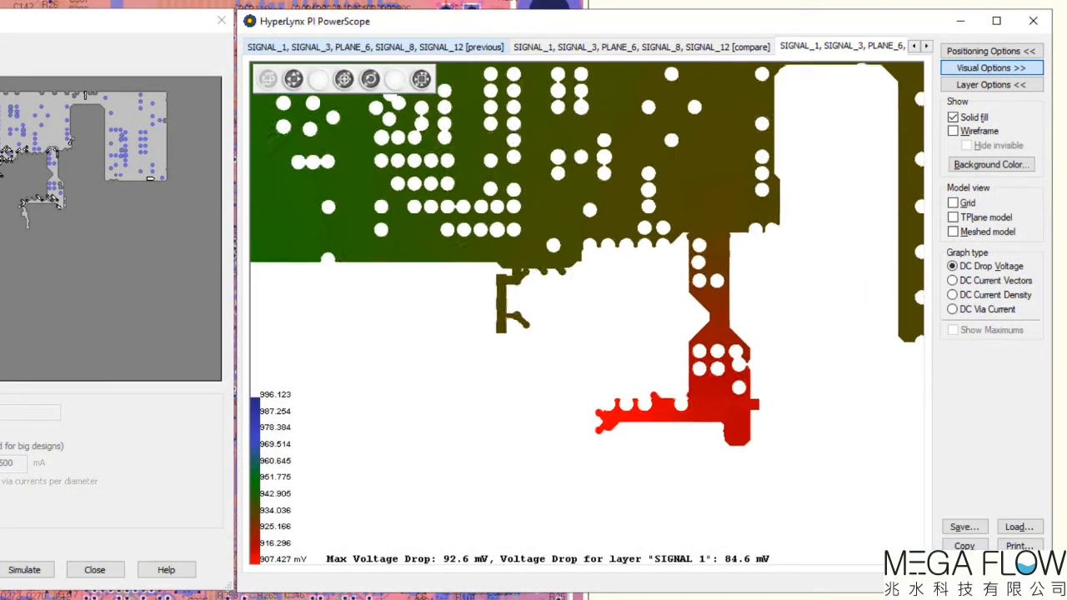
- Examine the PowerScope result for SIGNAL_1 as a DC current density plot
scroll(584, 321, "up", 1)
left_click(952, 294)
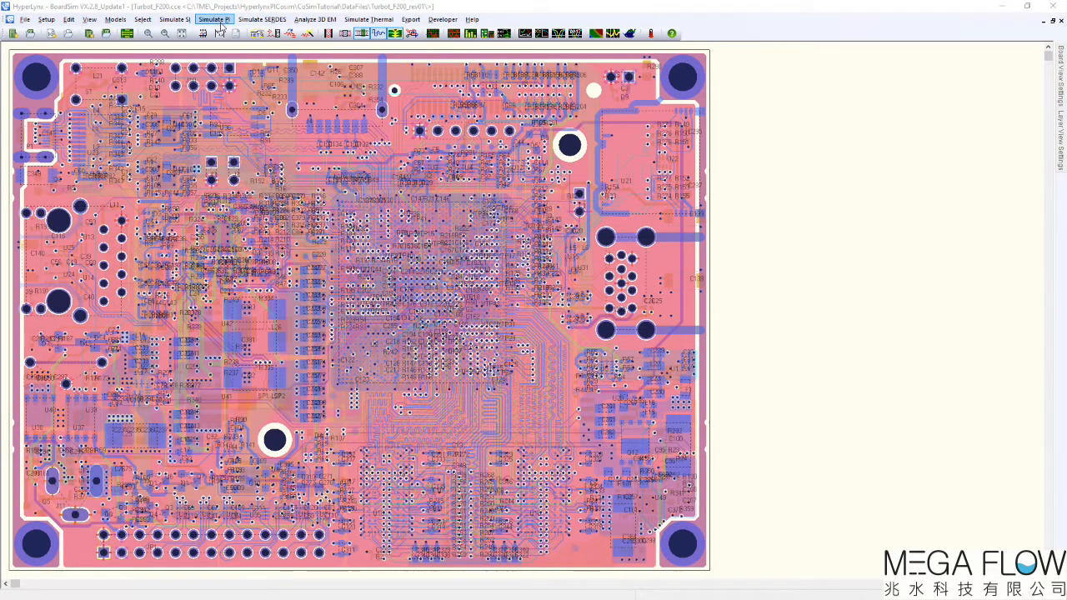
- Run a PowerScope DC drop simulation on the +V1P0S net of the board
left_click(221, 23)
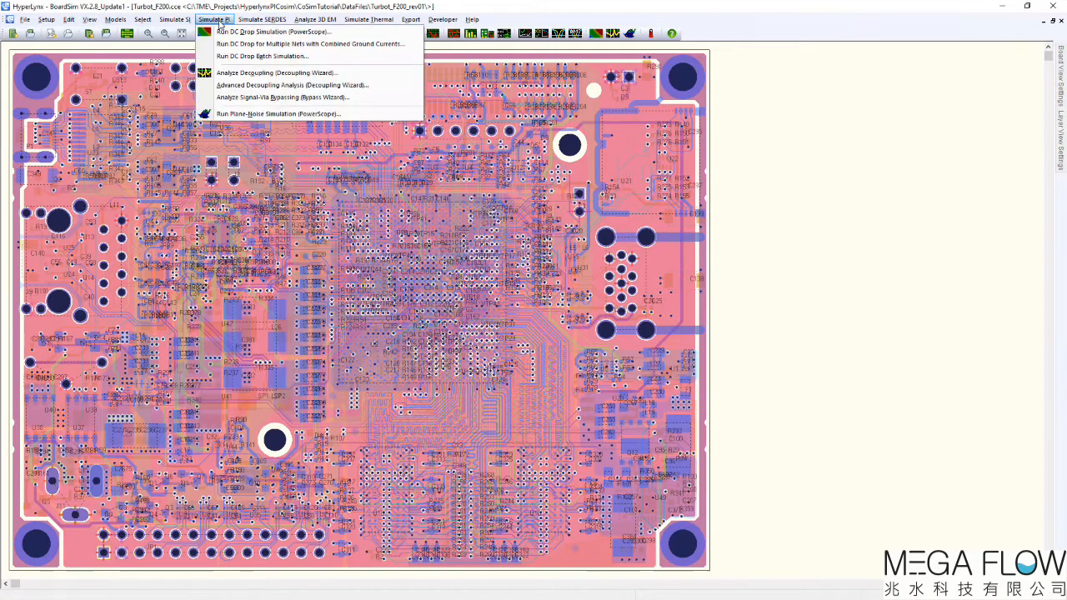
left_click(221, 32)
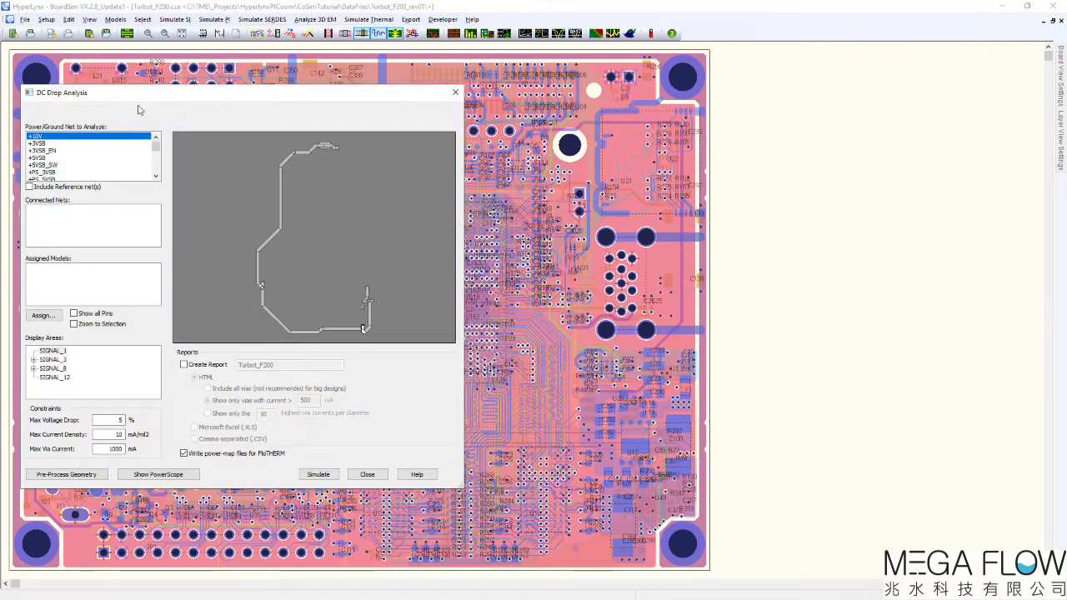
scroll(70, 170, "down", 1)
left_click(65, 172)
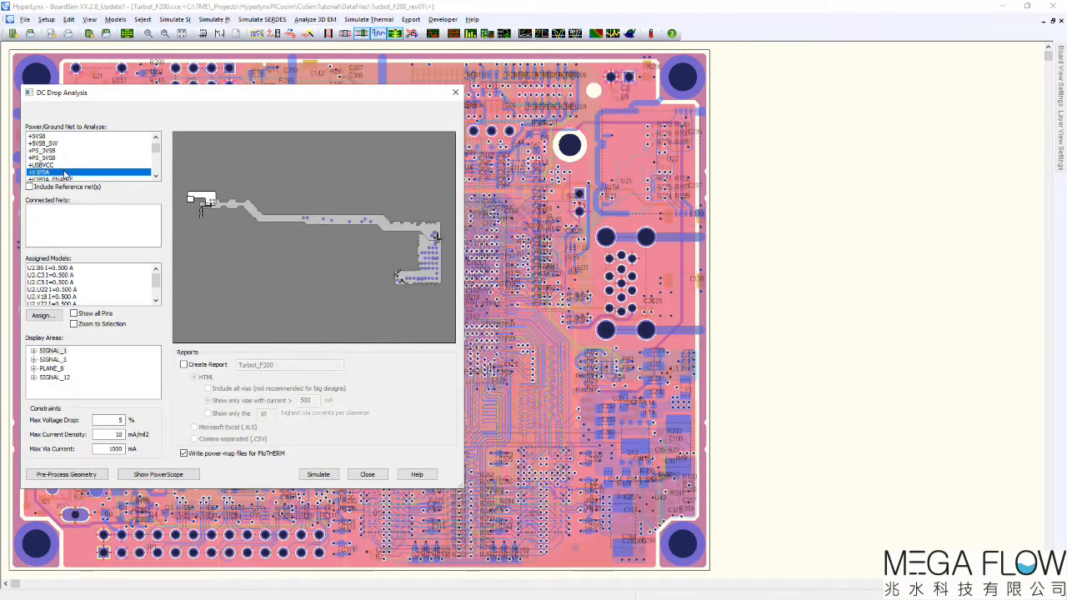
scroll(63, 172, "down", 1)
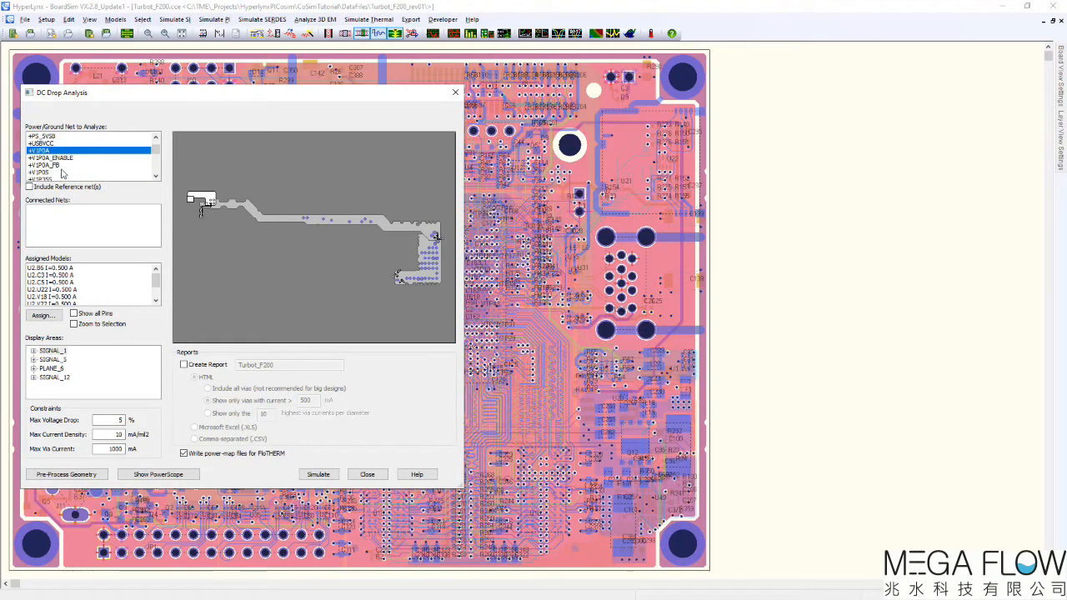
left_click(62, 172)
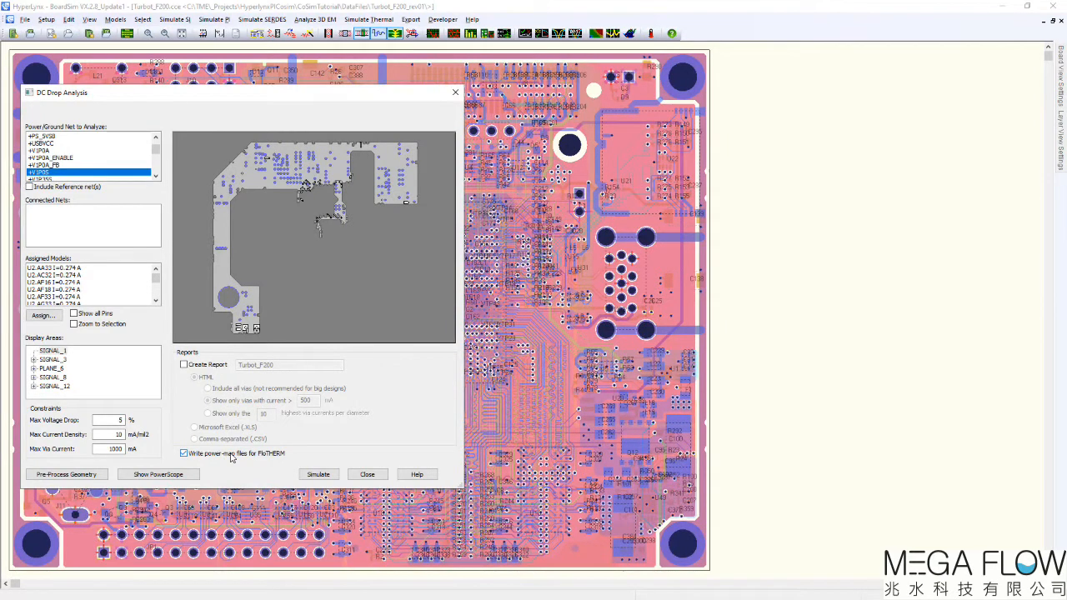
left_click(317, 475)
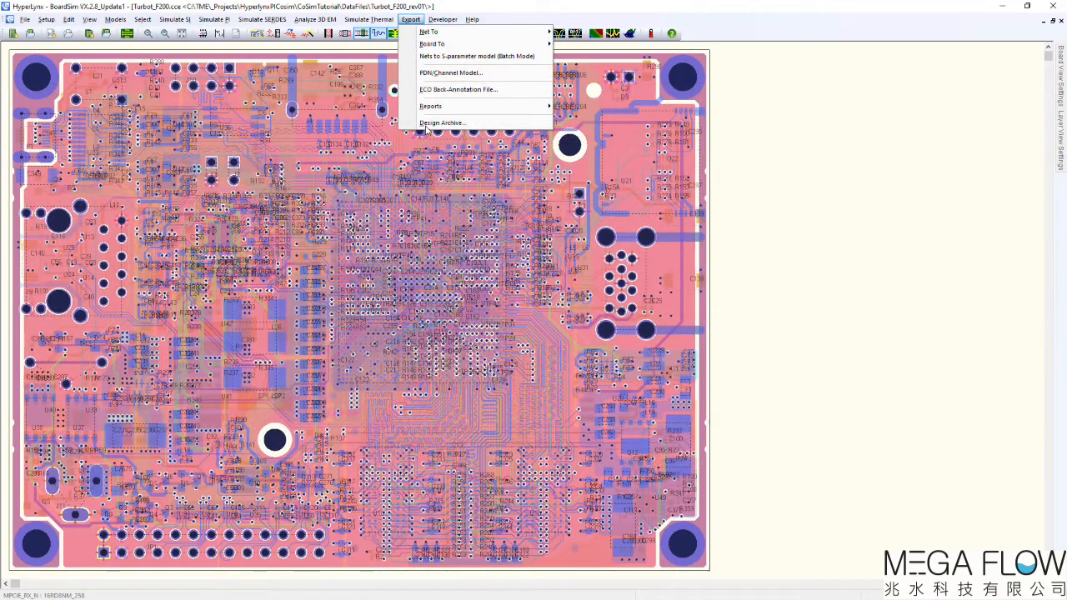
- Export a design archive of the board with all its files compressed into a single file
left_click(426, 125)
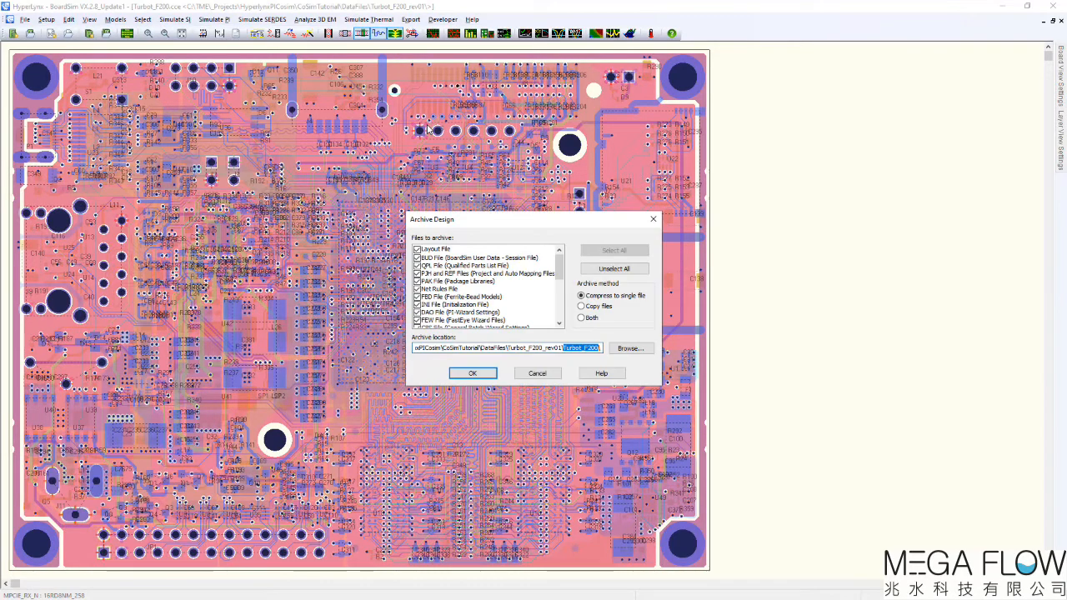
left_click(467, 375)
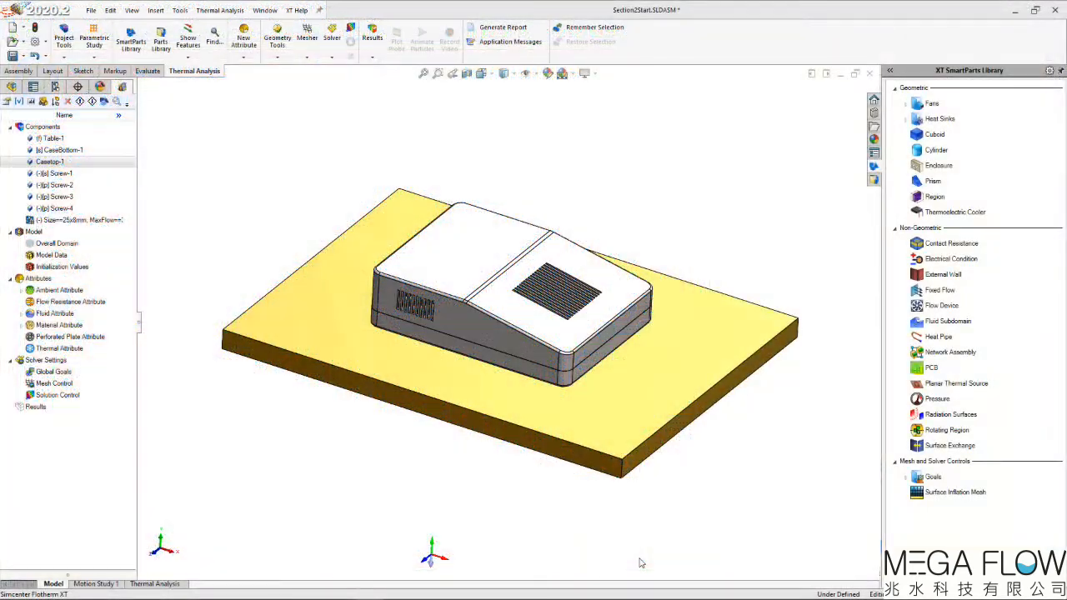
- In Simcenter Flotherm XT, hide the Casetop-1 component and the 25x8mm fan
left_click(110, 162)
left_click(43, 101)
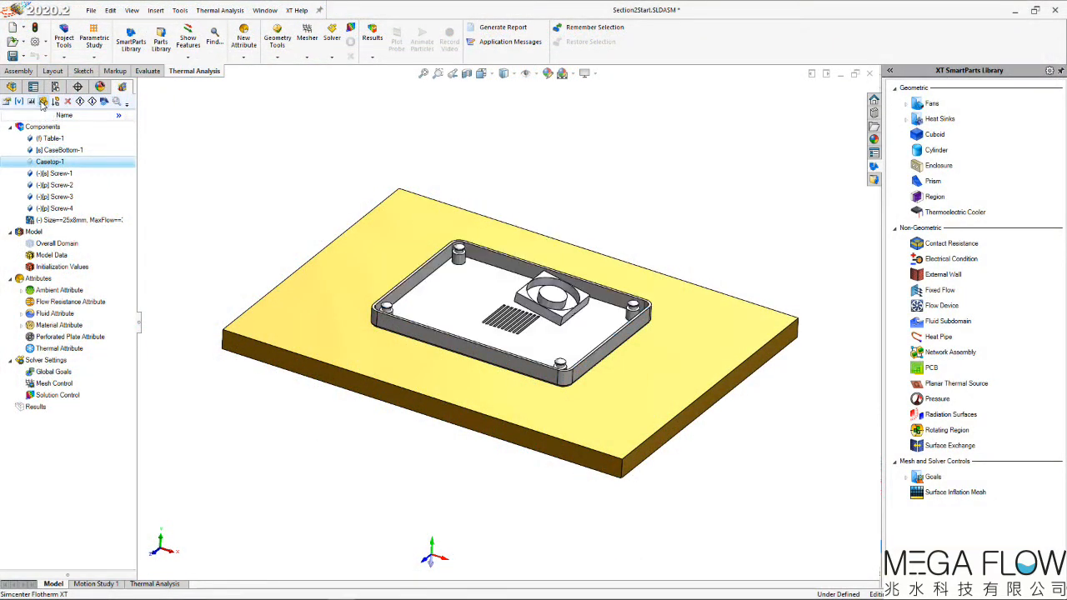
left_click(58, 220)
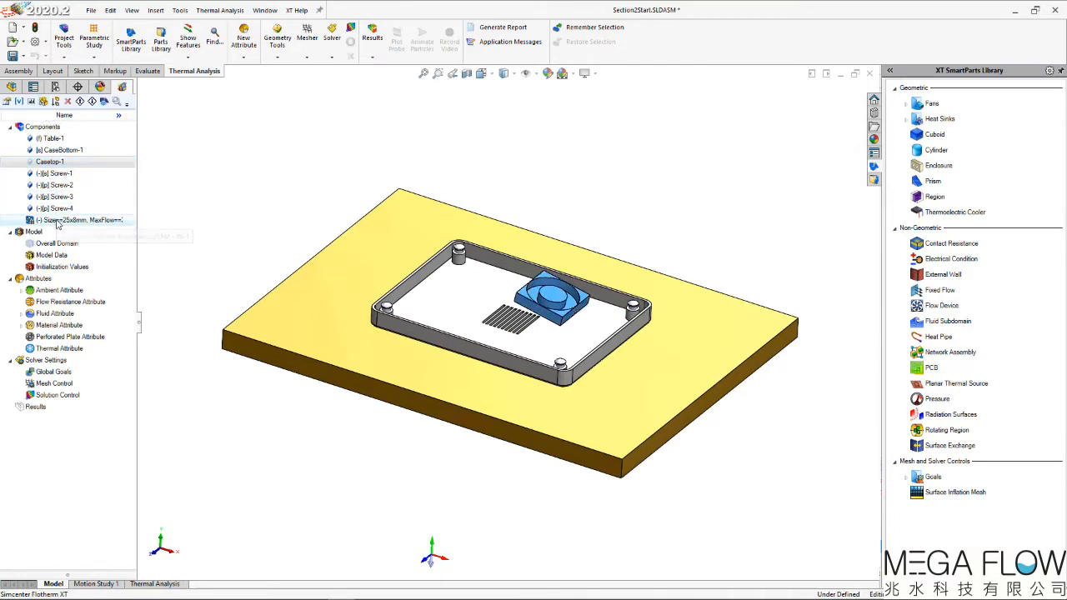
left_click(44, 101)
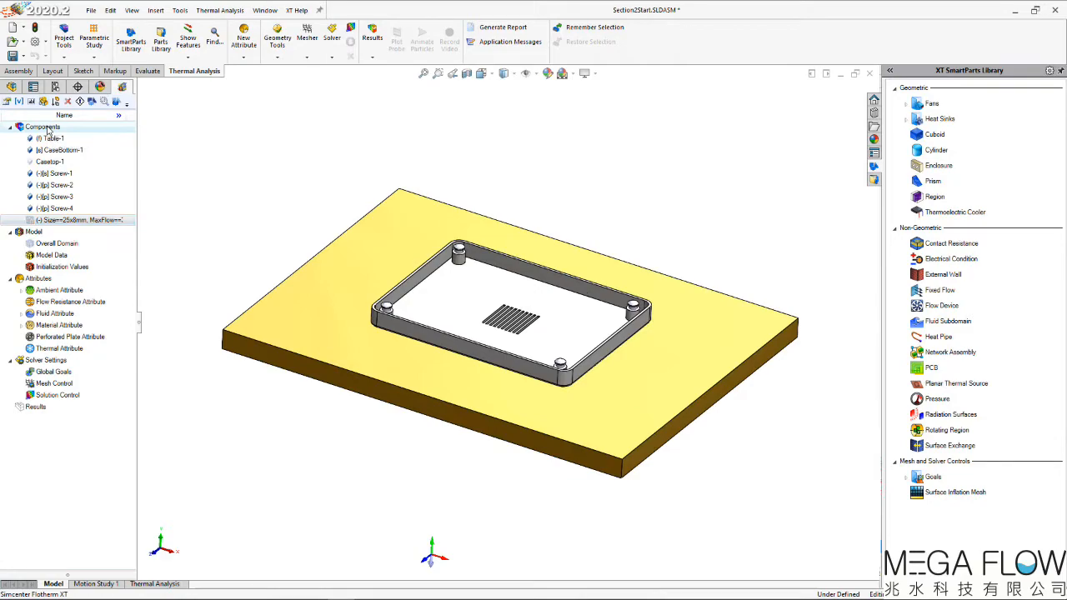
- Switch to EDA Bridge from the Components node, load Turbot_F200_Start.edabridge and import the Power2R.xlsx thermal list
left_click(46, 127)
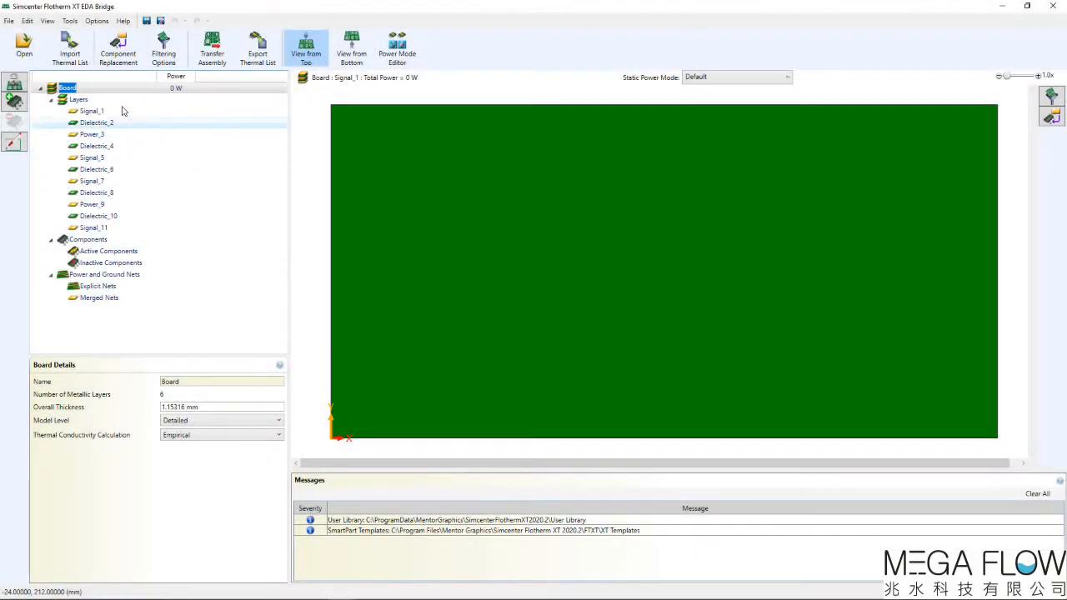
left_click(25, 48)
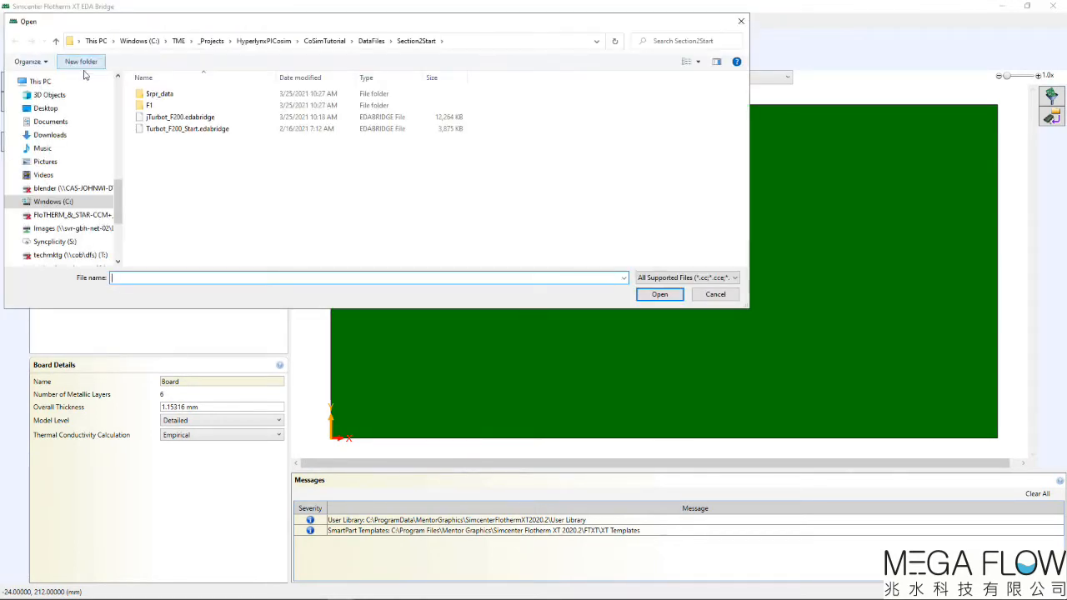
double_click(165, 132)
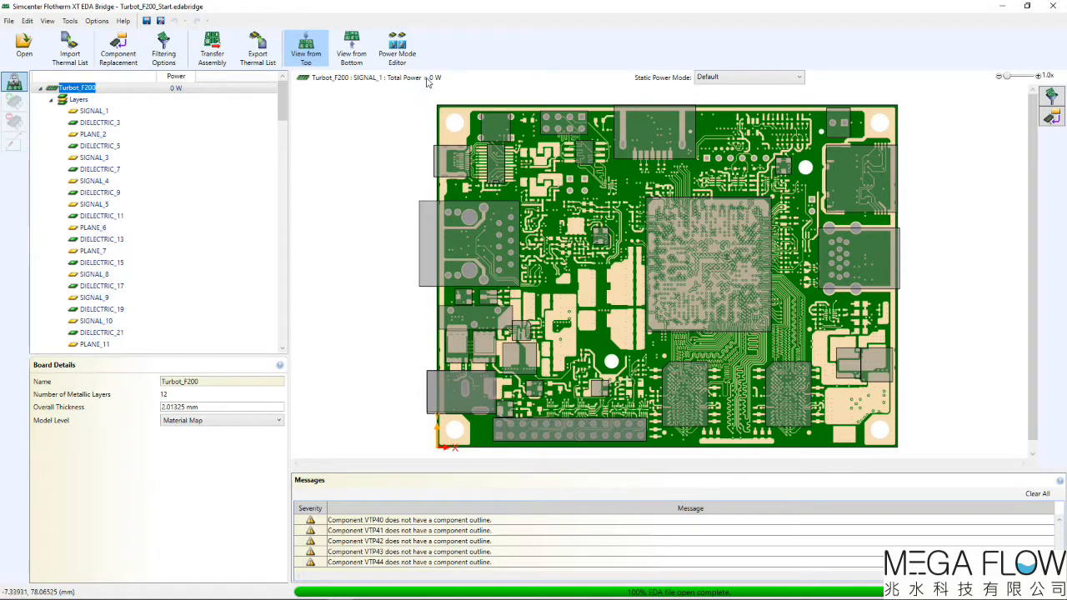
left_click(83, 63)
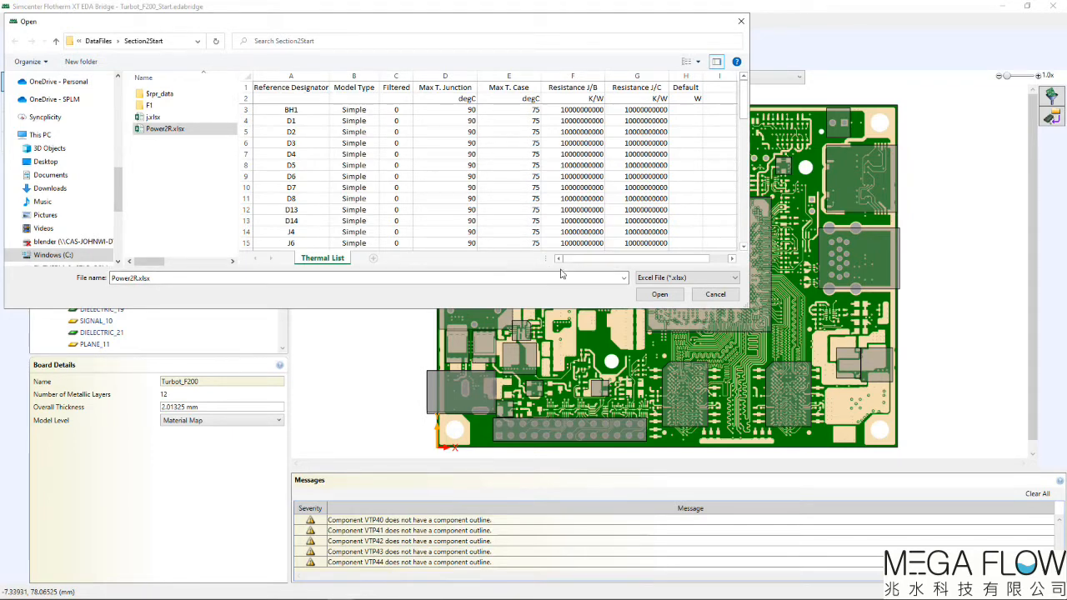
left_click(666, 298)
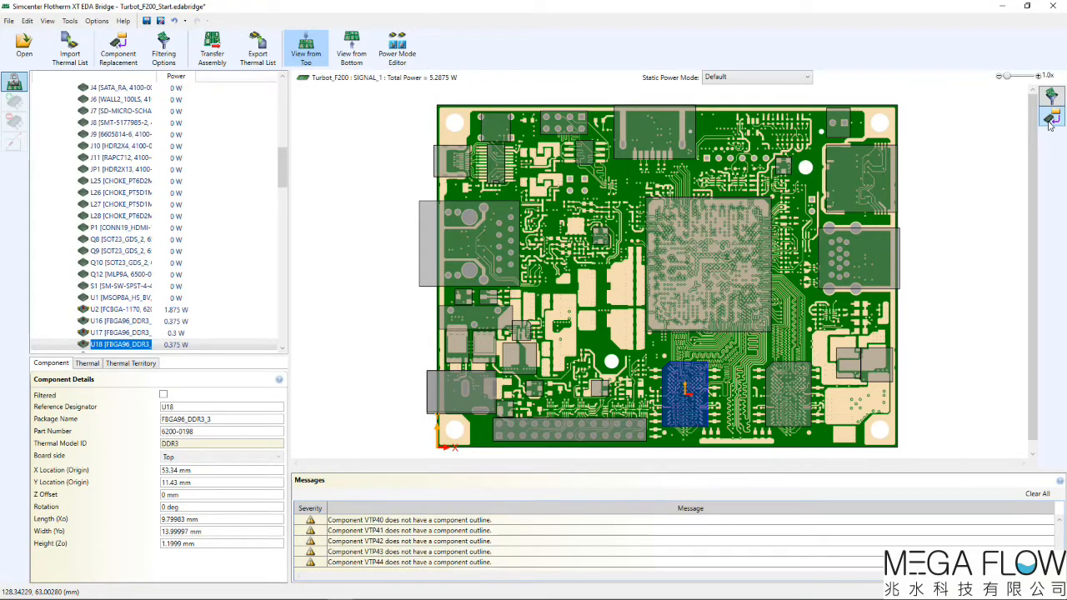
- Replace the matching board components with Turbot PR user library models, matching Thermal Model ID to filename
left_click(1049, 121)
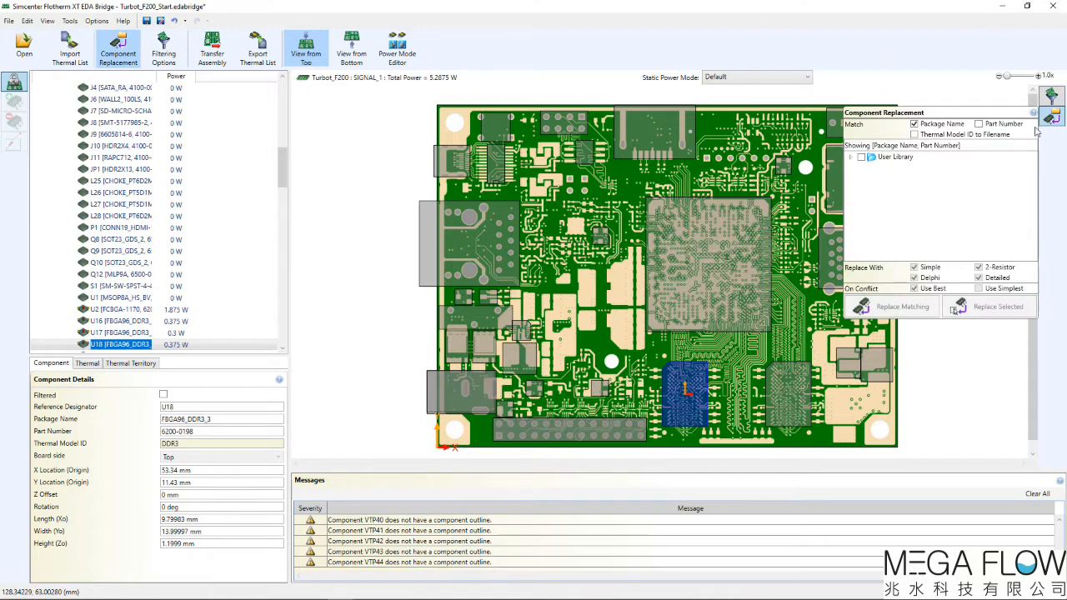
left_click(914, 134)
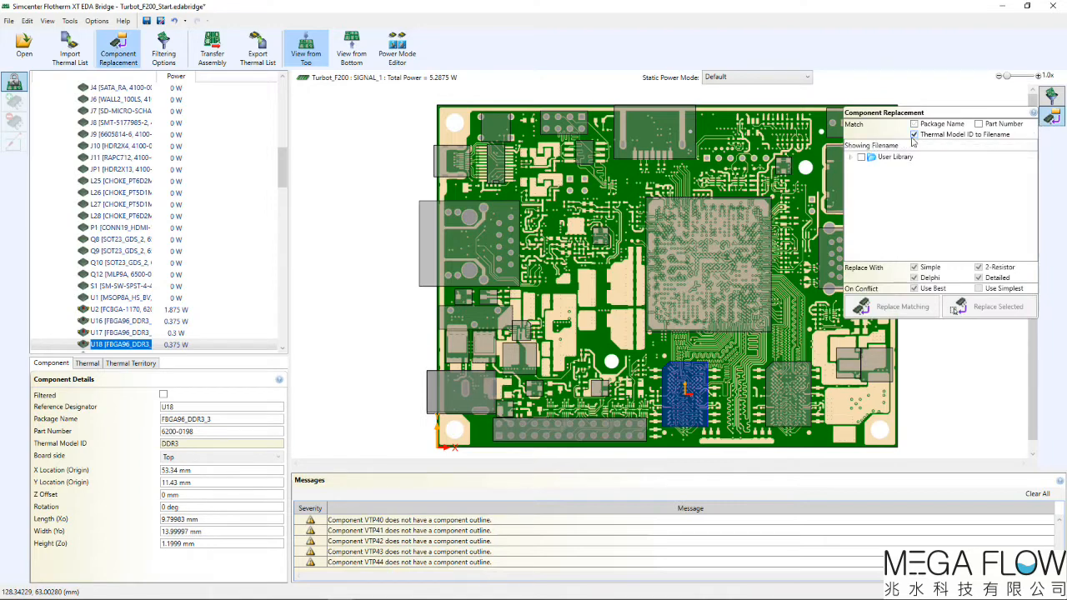
left_click(850, 158)
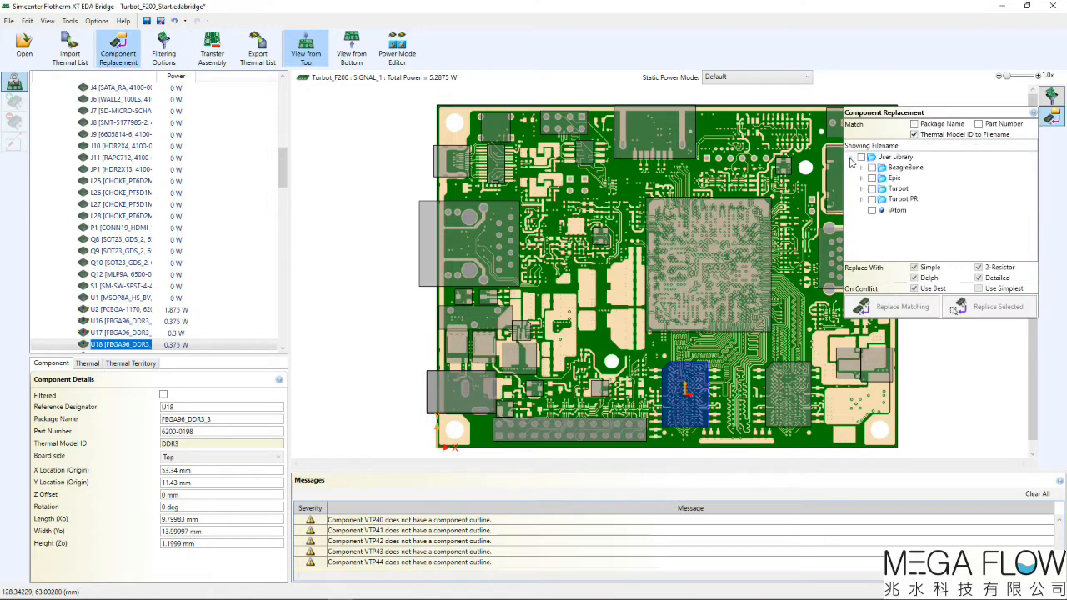
left_click(871, 199)
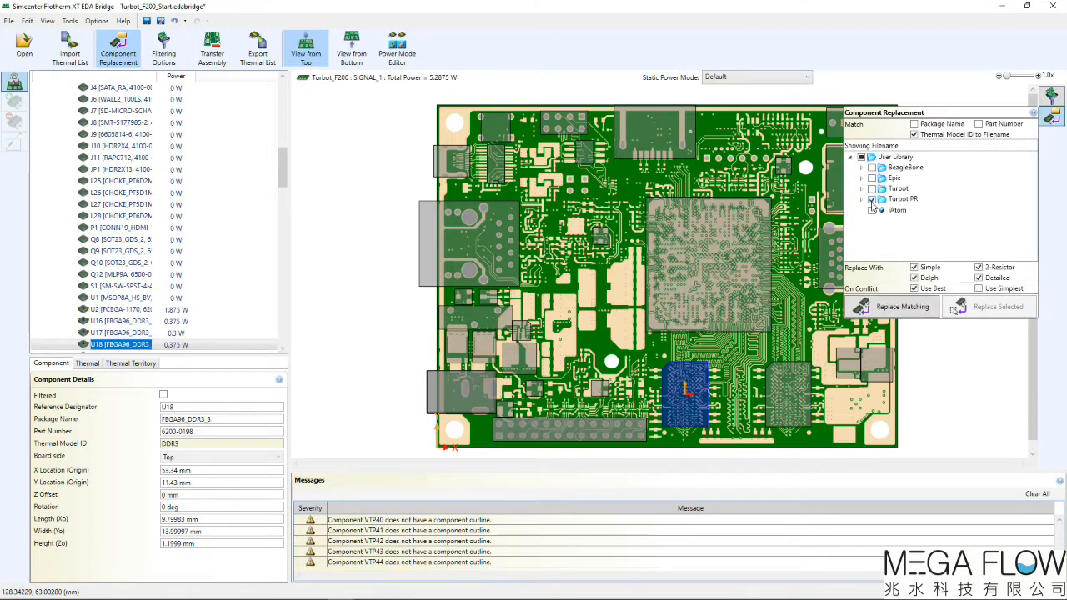
left_click(903, 311)
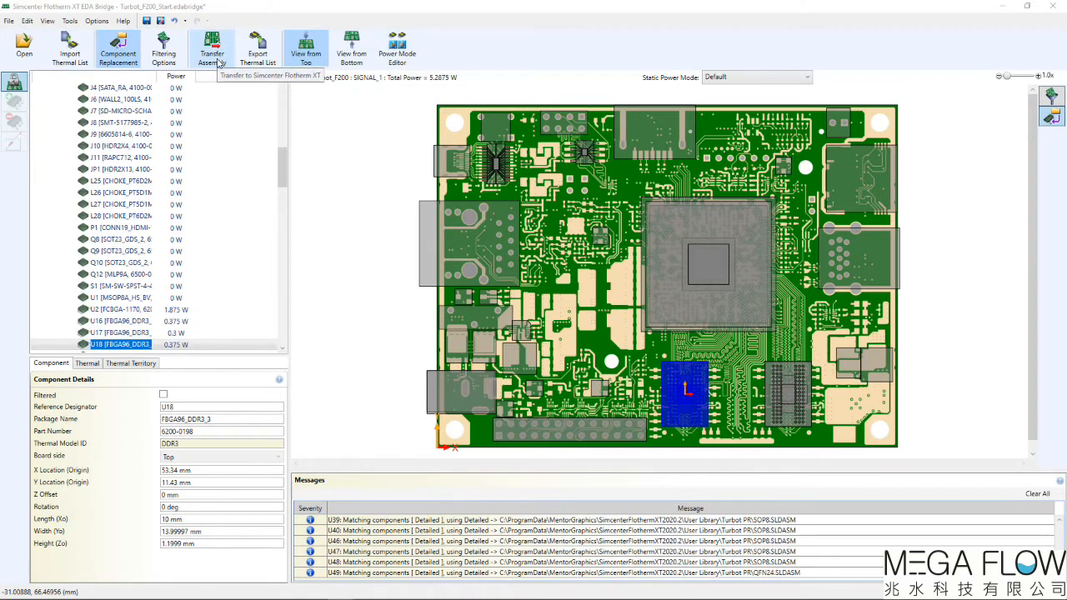
- Transfer the Turbot_F200 assembly to Flotherm XT at the Material Map board modeling level, without saving the current model
left_click(213, 54)
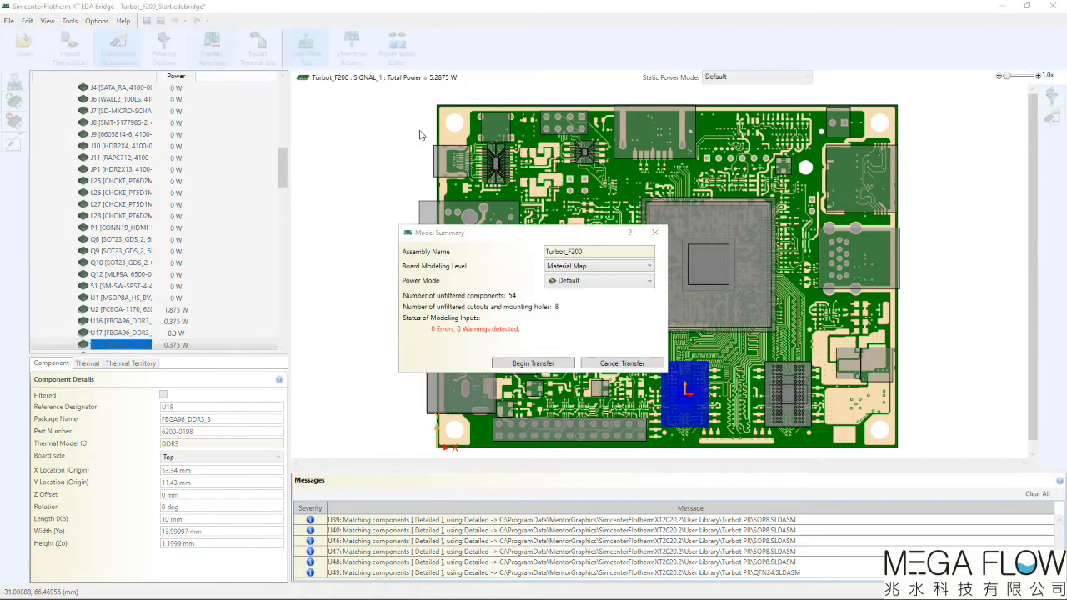
left_click(587, 268)
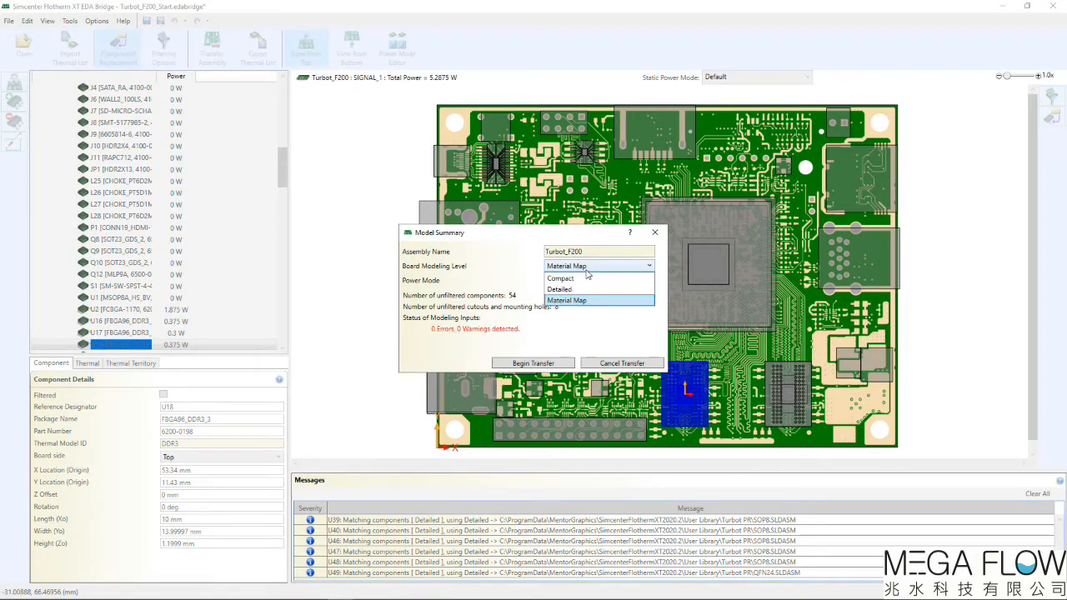
left_click(586, 270)
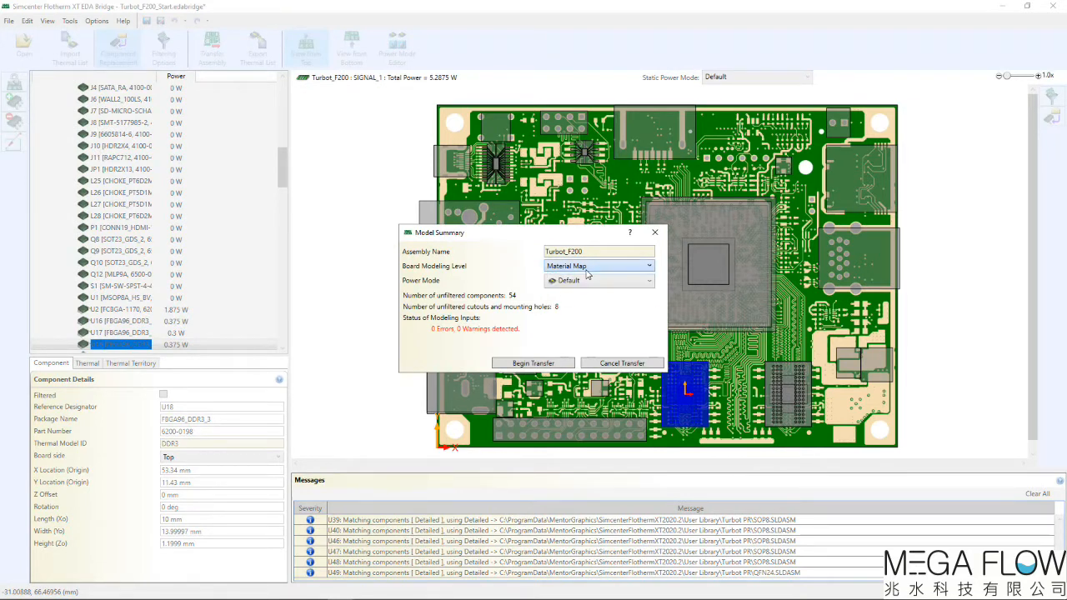
left_click(551, 364)
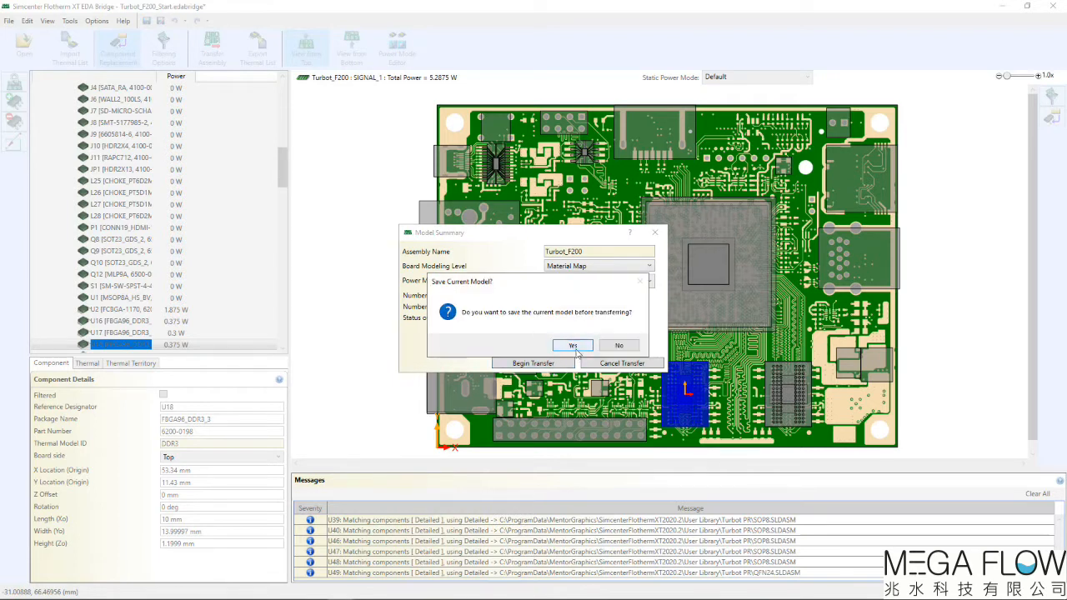
left_click(620, 347)
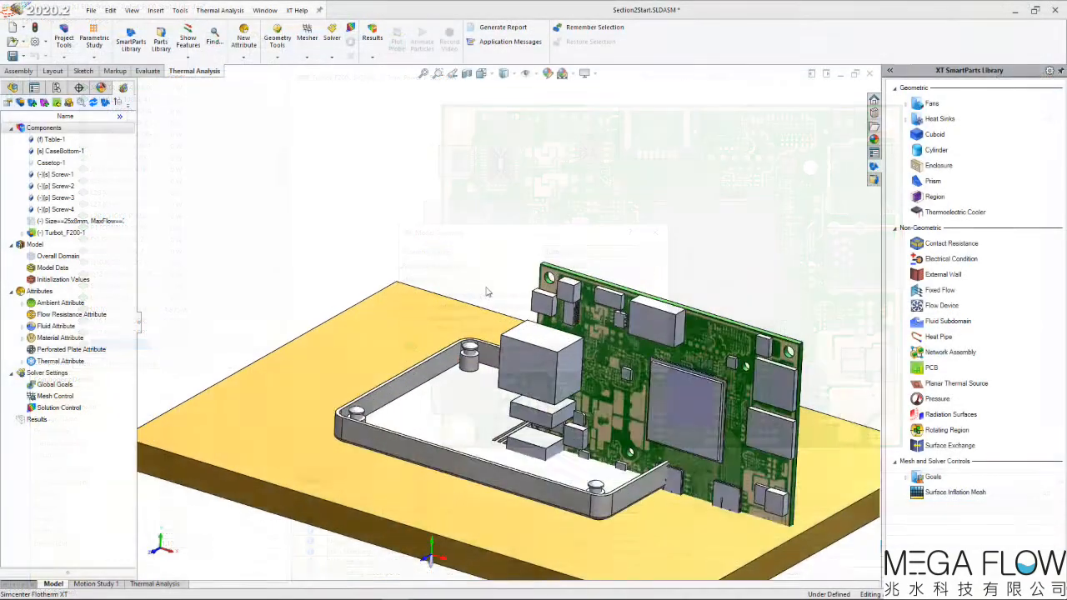
- Add a concentric mate between Screw-1 and the board's corner mounting hole, flipping the alignment so the board lies flat
scroll(585, 280, "up", 3)
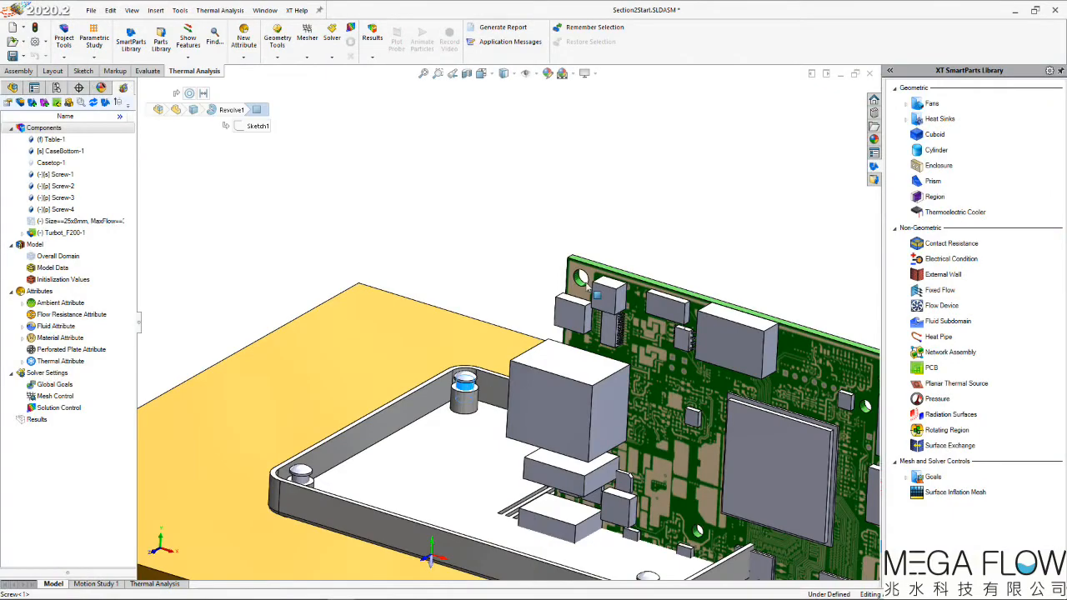
scroll(586, 284, "up", 2)
left_click(550, 299, "ctrl")
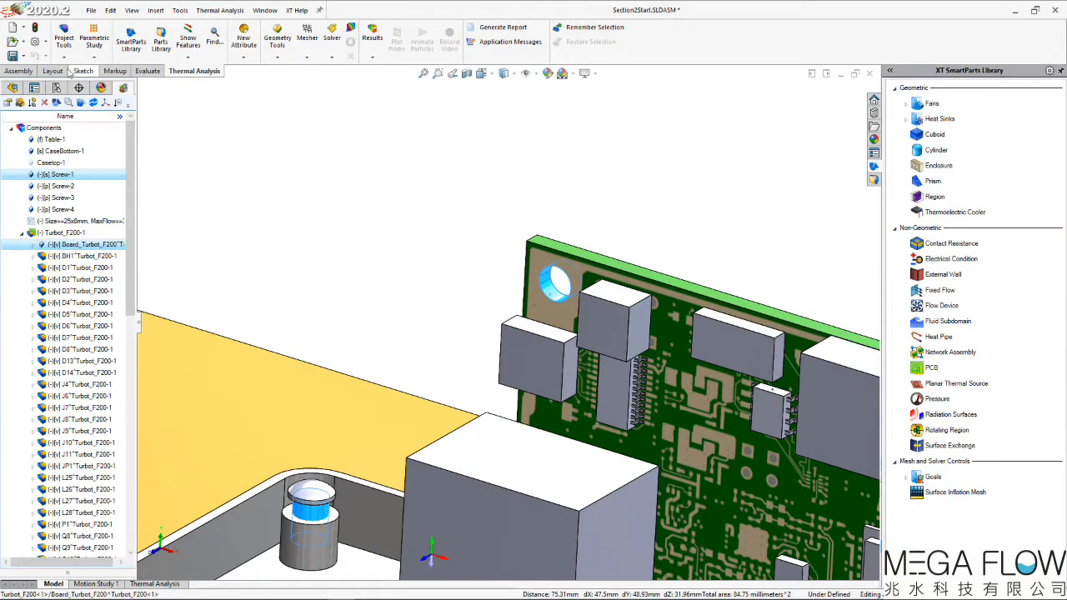
left_click(19, 70)
left_click(143, 40)
left_click(339, 152)
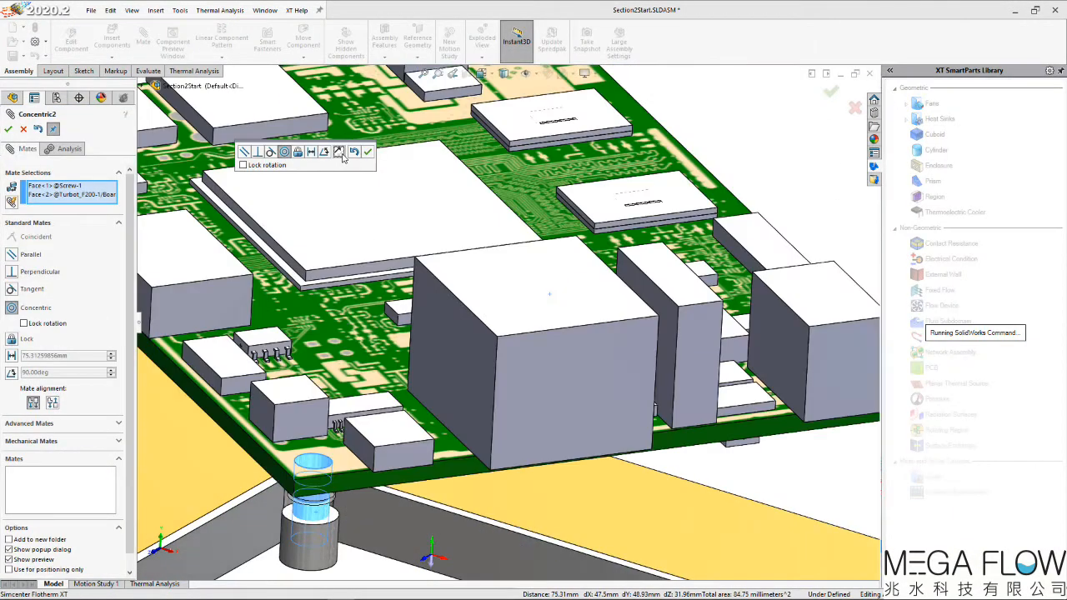
scroll(352, 188, "down", 3)
key("Return")
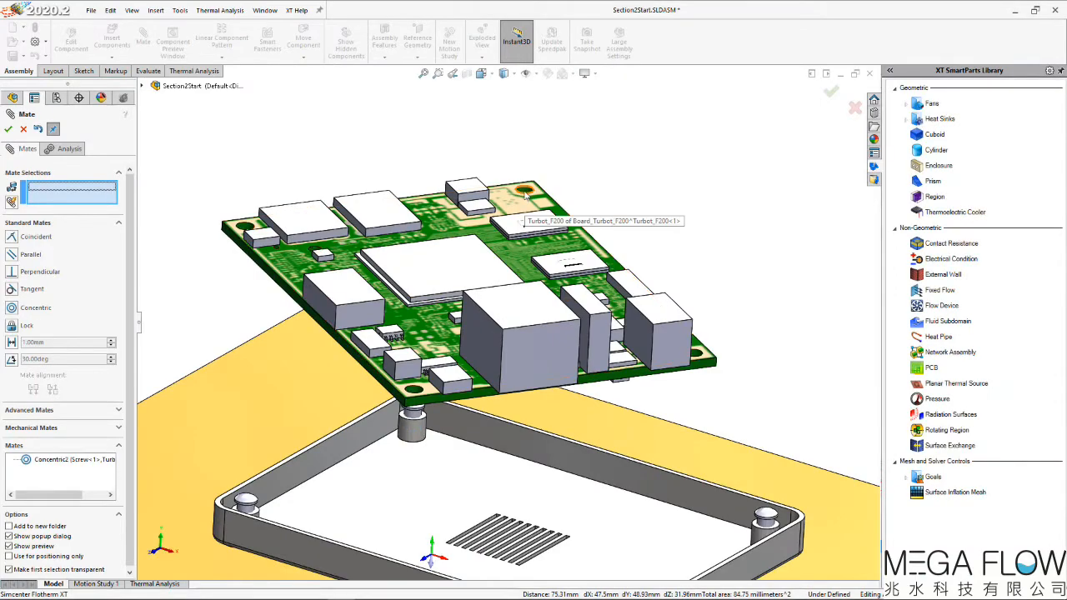
- Add a second concentric mate between the board's diagonally opposite mounting hole and Screw-4
scroll(525, 207, "up", 2)
left_click(525, 206)
scroll(597, 242, "down", 2)
scroll(595, 560, "down", 2)
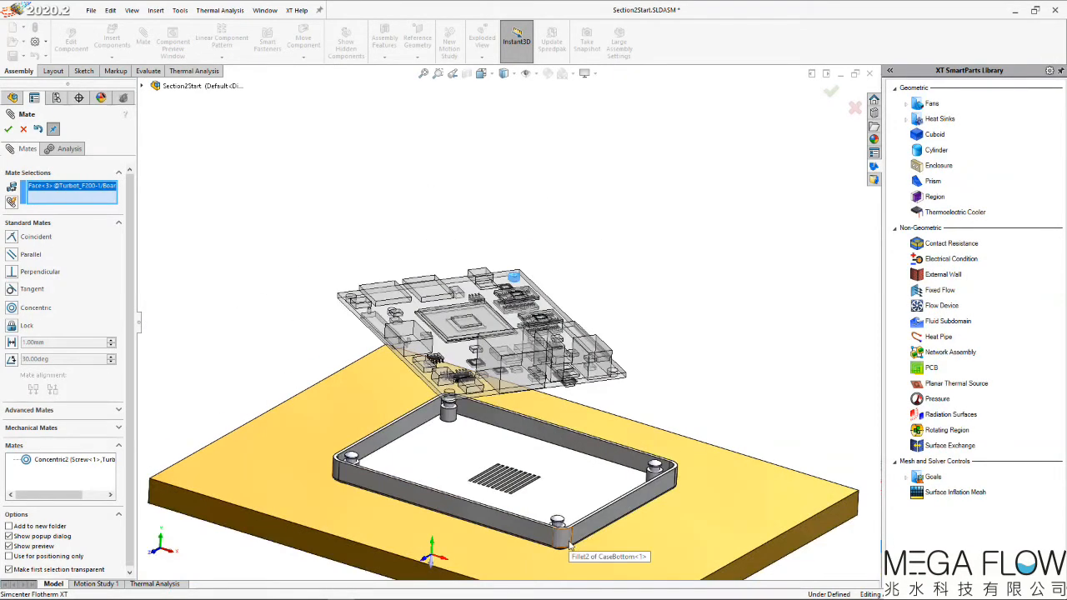
scroll(511, 435, "up", 5)
left_click(521, 429)
left_click(674, 437)
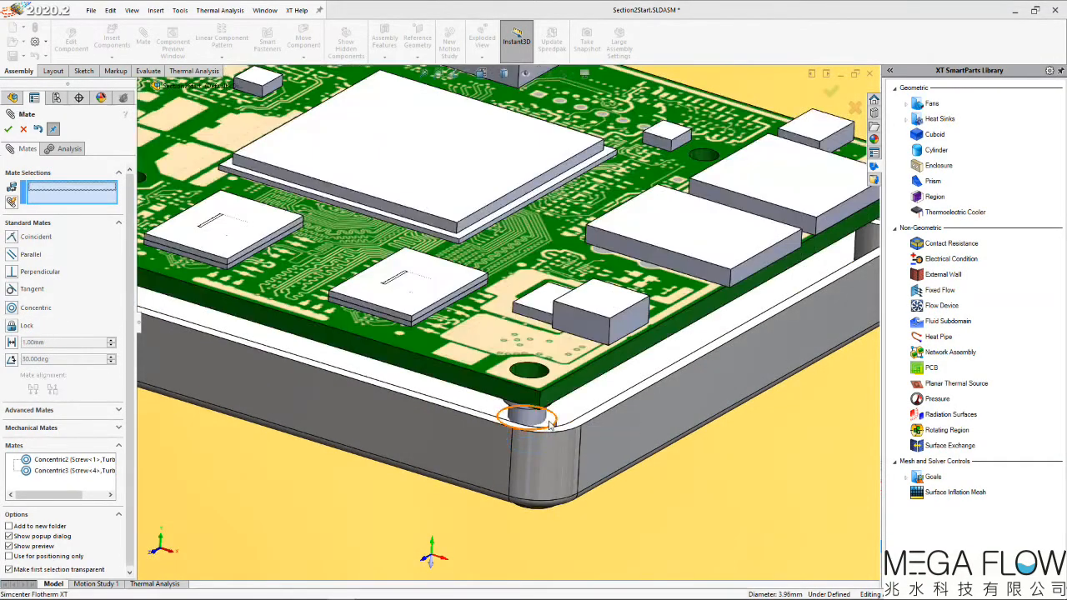
- Mate the board's underside coincident with the top face of the CaseBottom standoff at Screw-4
left_click(505, 431)
right_click(557, 404)
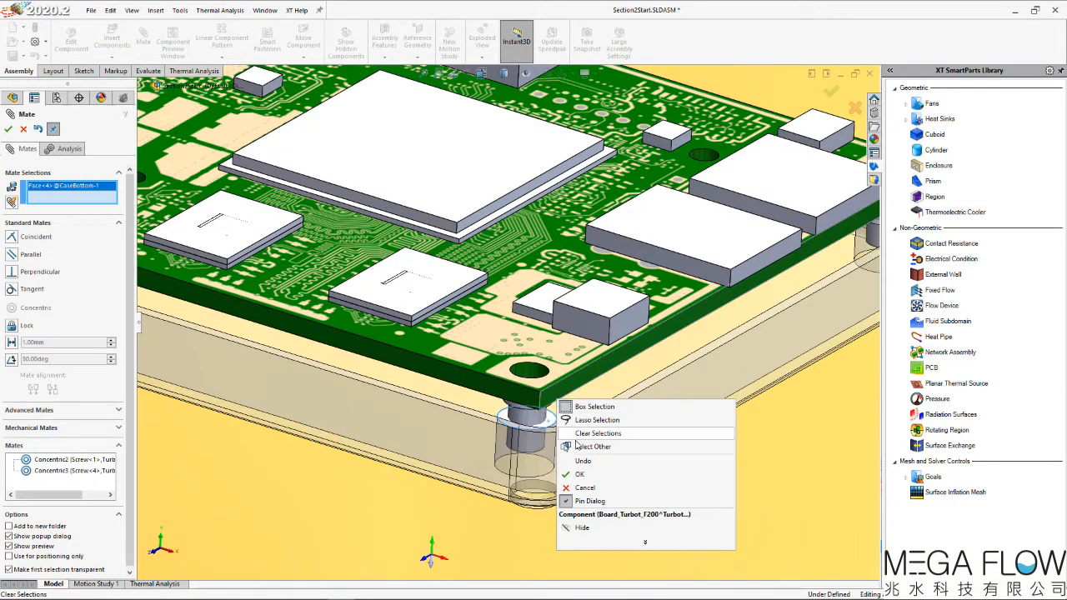
left_click(577, 445)
left_click(614, 475)
left_click(739, 495)
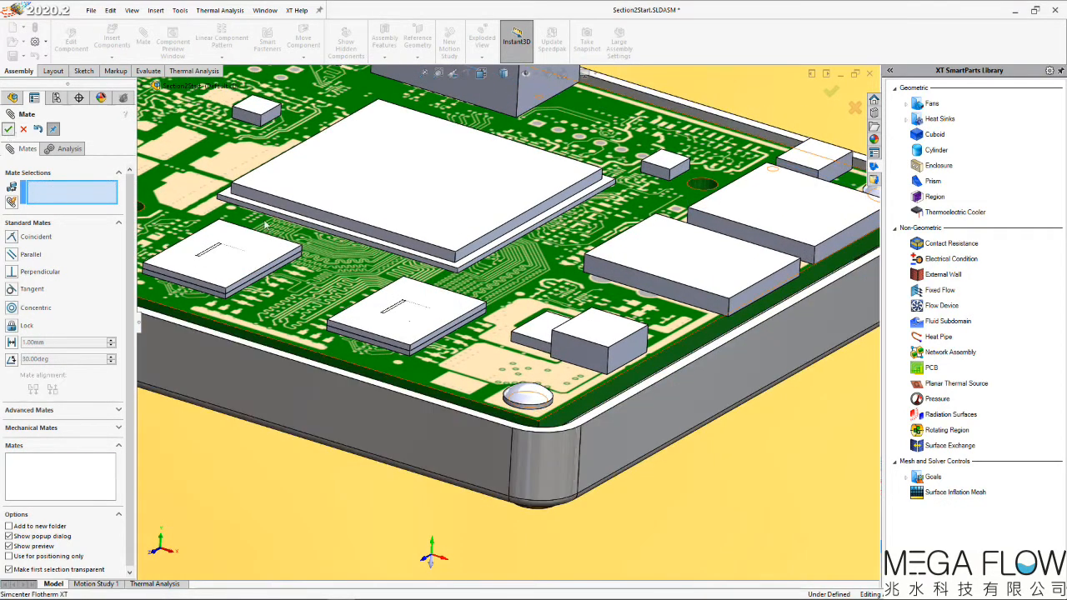
- Leave the Mate command and show the whole assembly in isometric view
key("Escape")
key("space")
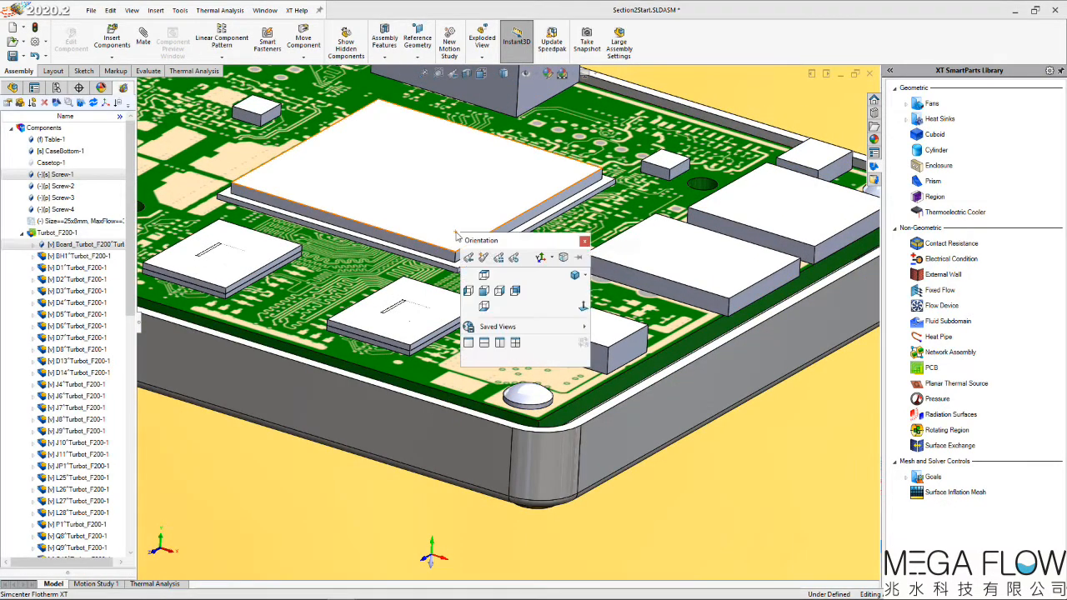
left_click(574, 274)
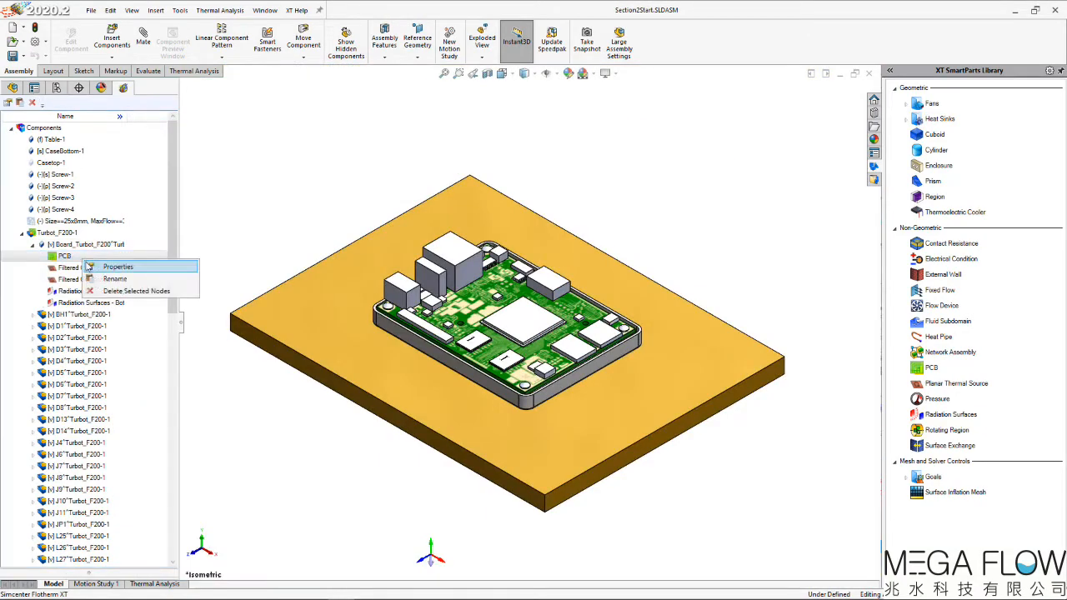
- Set the Turbot_F200 PCB's via fill material to Solder (Au 80%/Sn 20%) and its material map method to Averaging
left_click(89, 266)
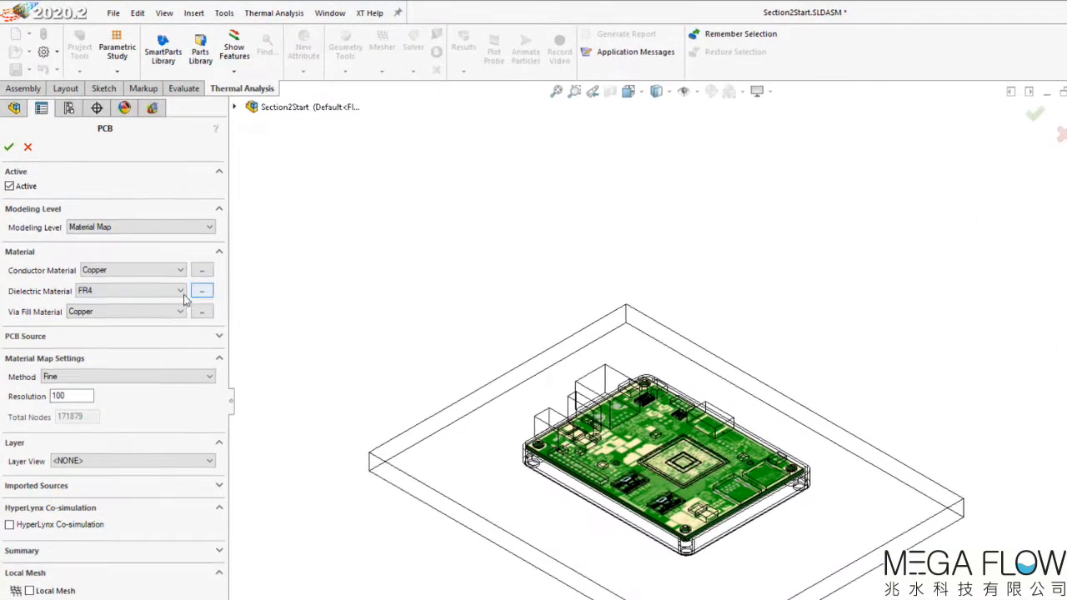
left_click(175, 317)
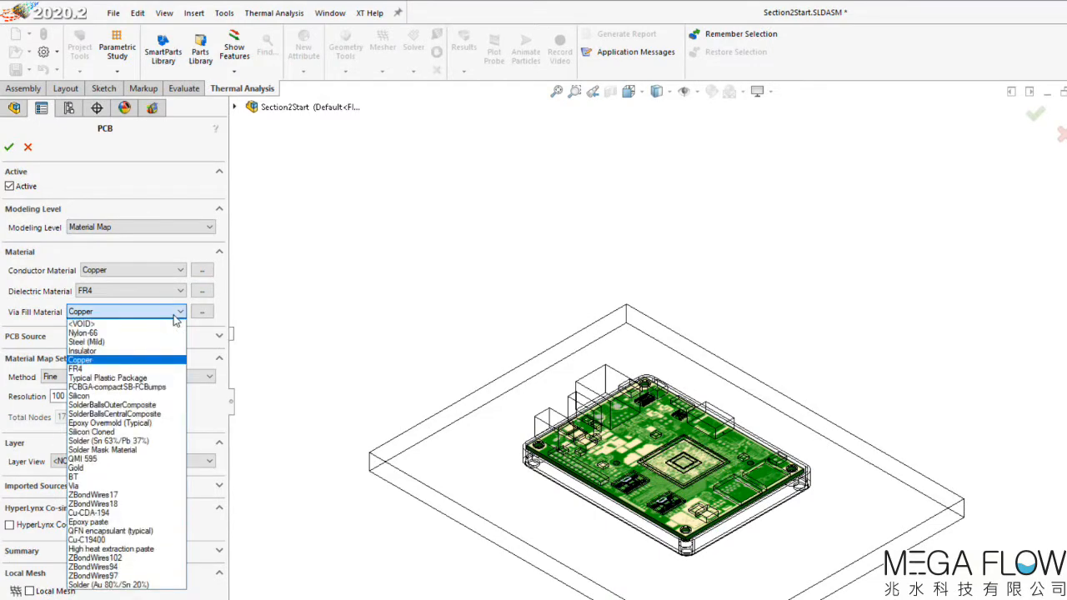
left_click(114, 585)
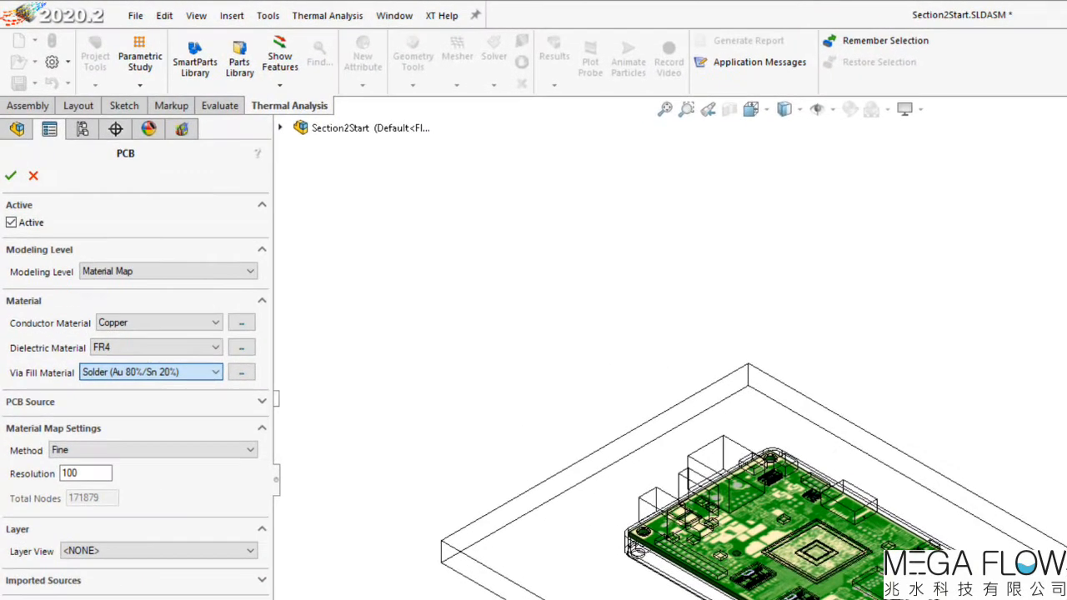
left_click(206, 453)
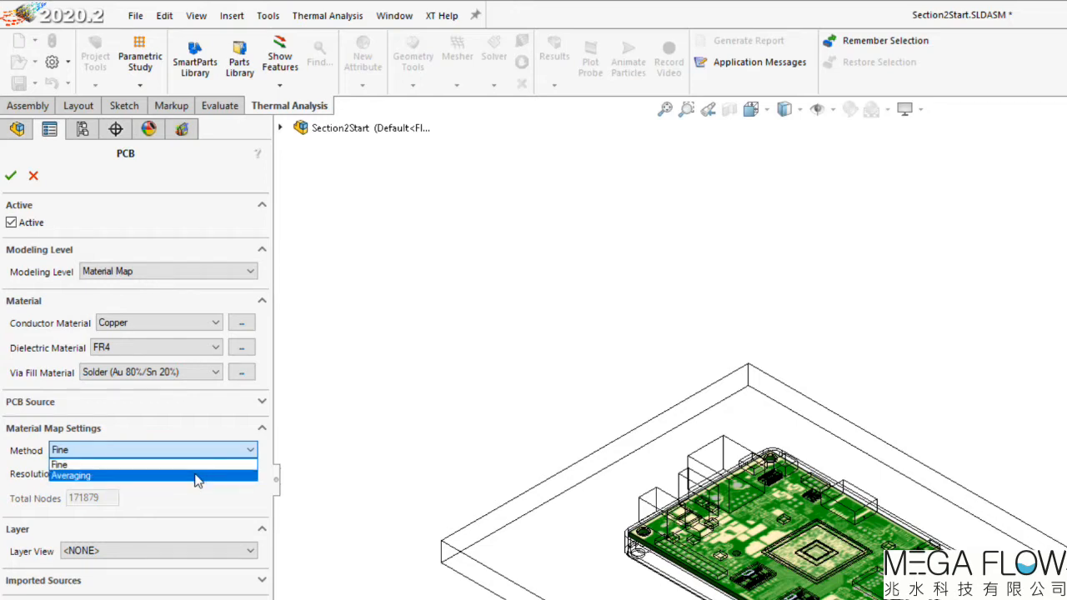
left_click(197, 476)
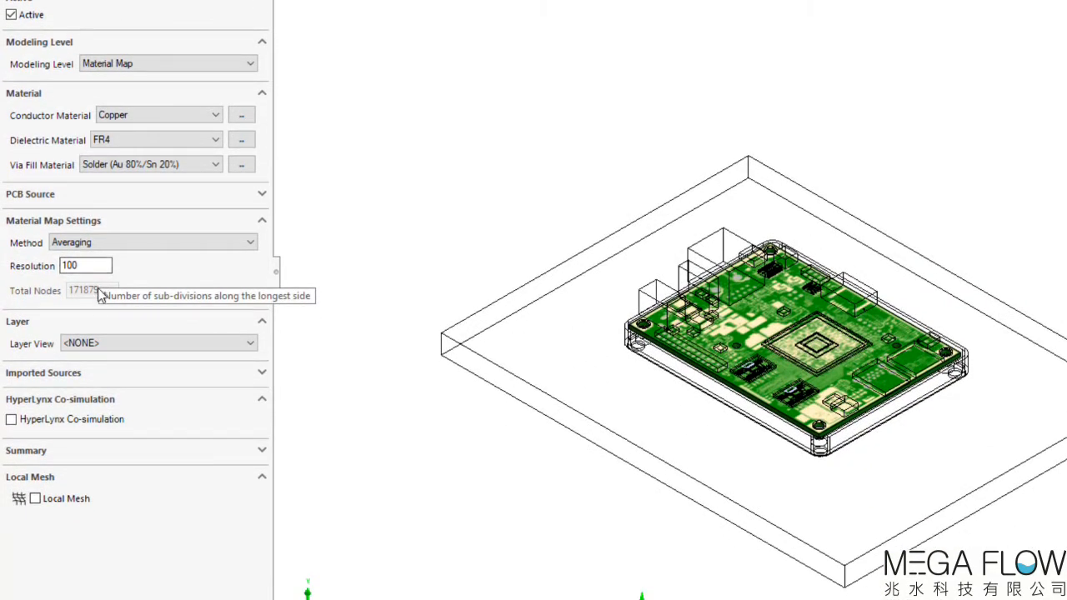
- Examine which HyperLynx power-map files in the PowerMap folder could be imported as PCB sources, without importing any
left_click(75, 377)
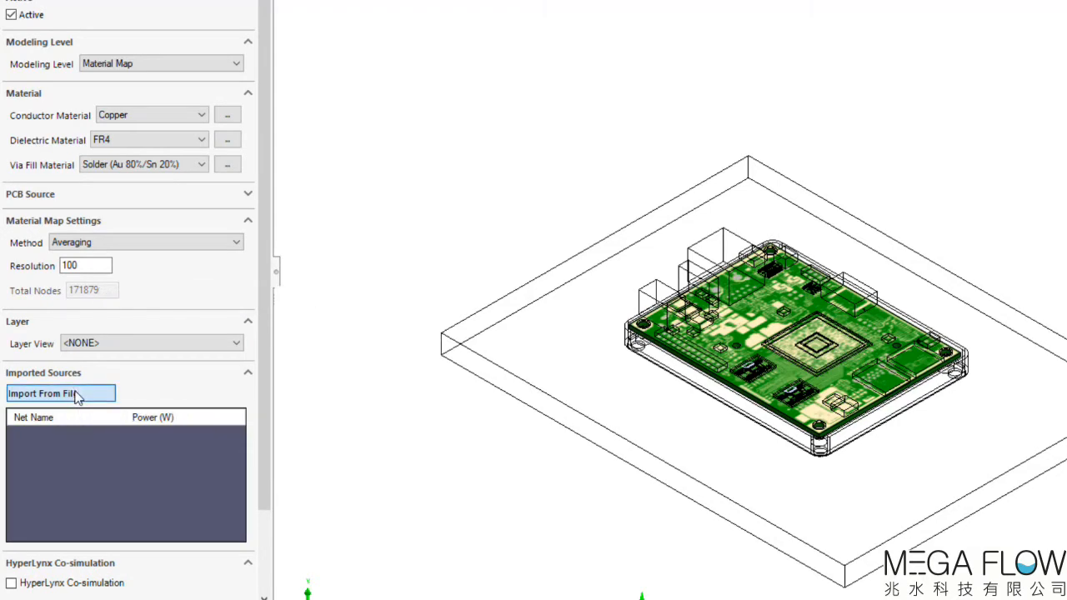
left_click(75, 395)
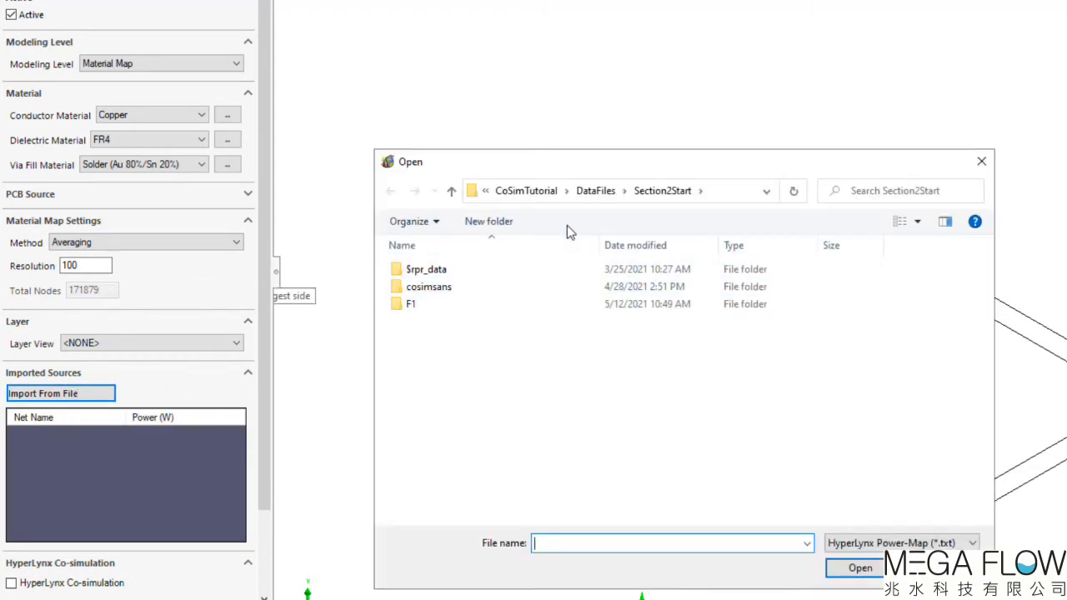
left_click(600, 193)
double_click(471, 272)
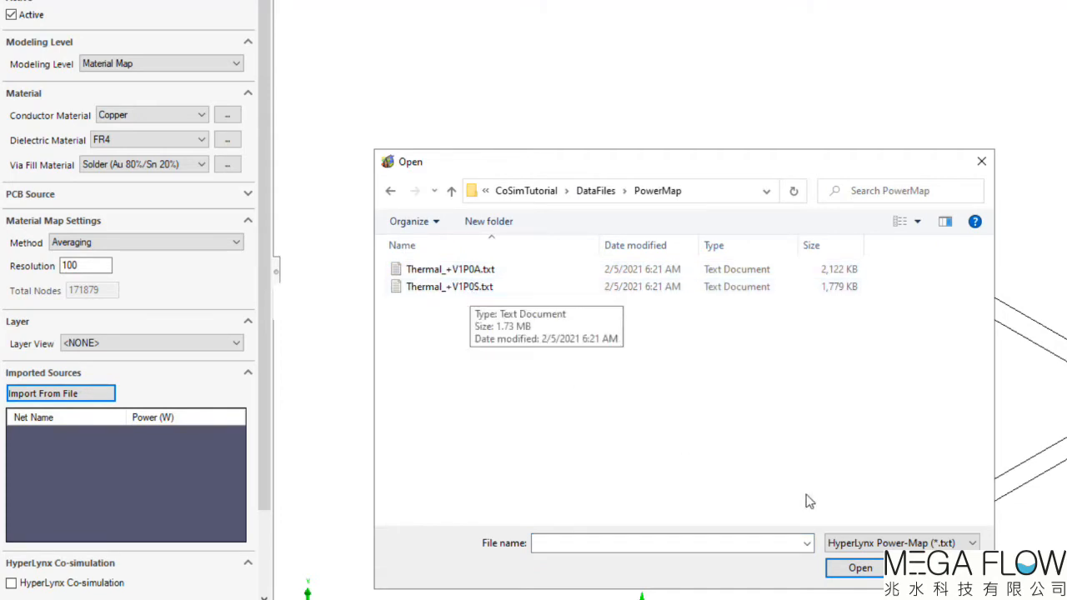
left_click(941, 568)
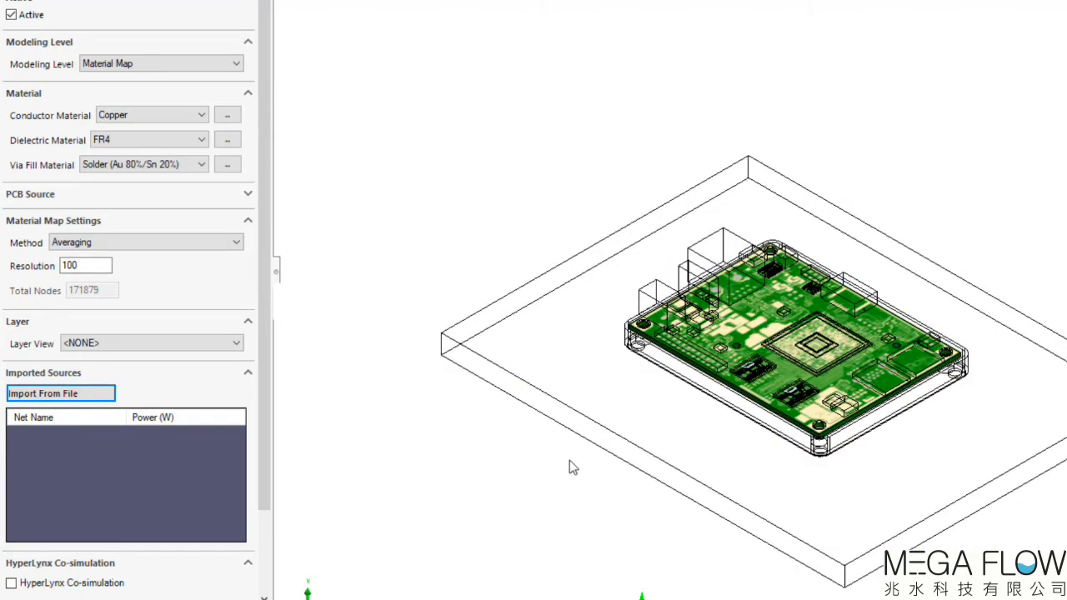
left_click(246, 375)
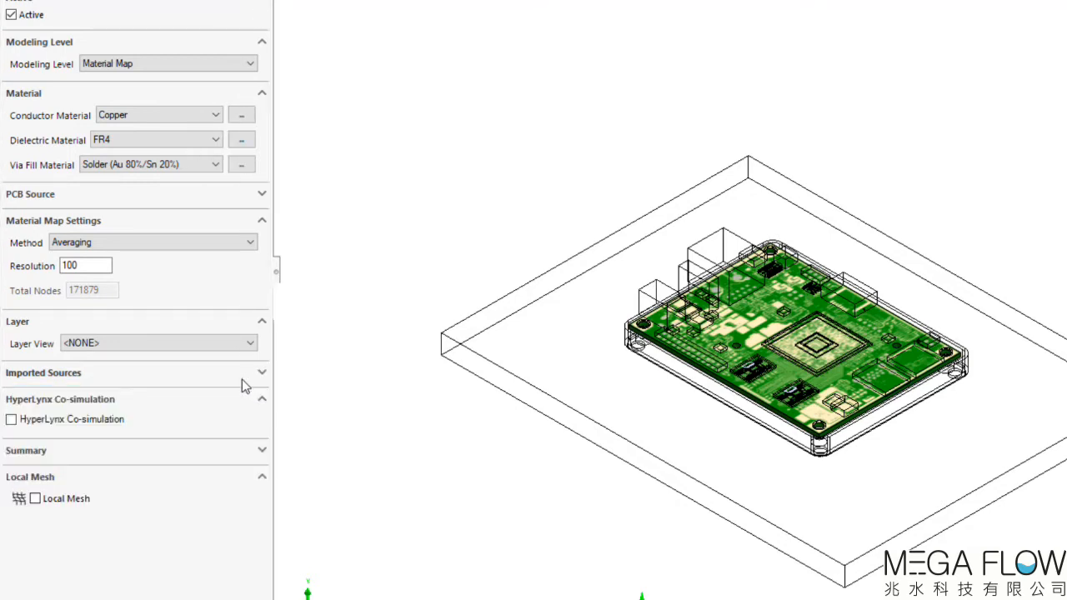
- Enable HyperLynx co-simulation on the PCB with Turbot_F200.cce from Turbot_F200_rev01 as the project, include the +V1P0A net, and apply the properties
left_click(11, 421)
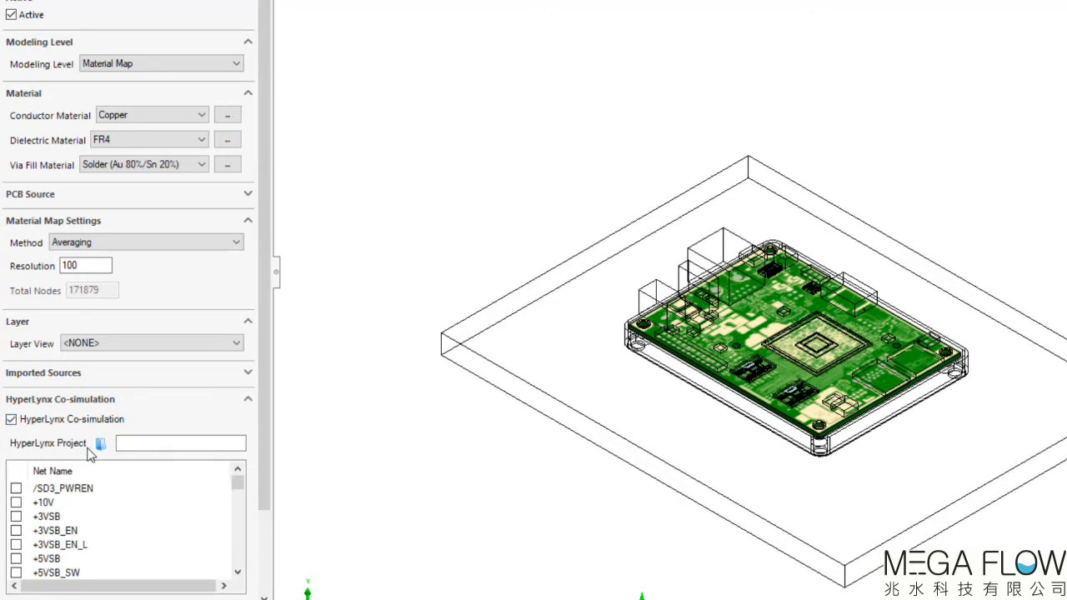
left_click(100, 444)
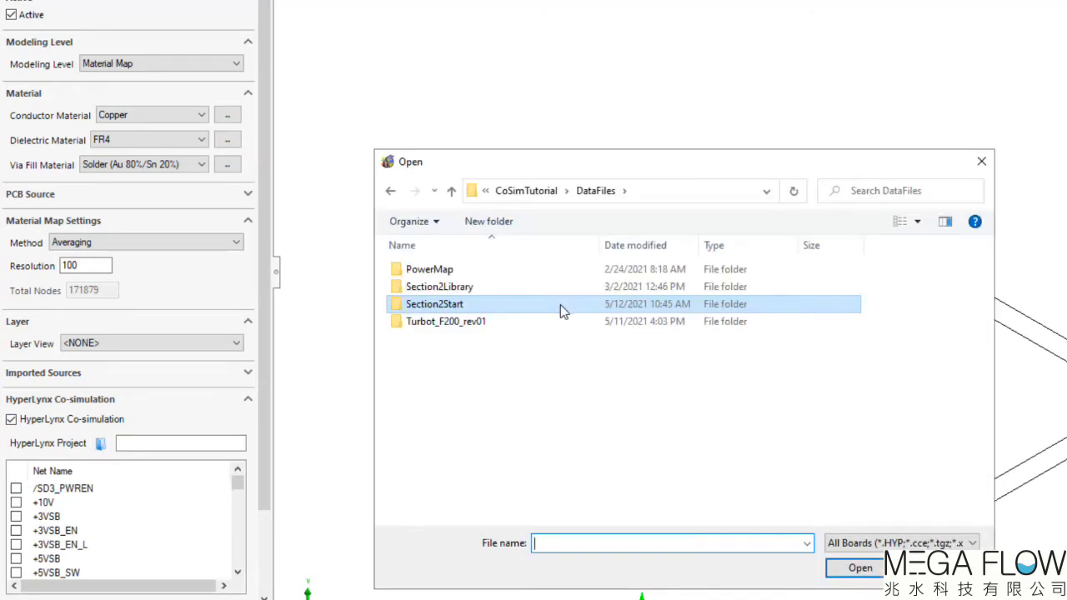
double_click(505, 326)
left_click(469, 477)
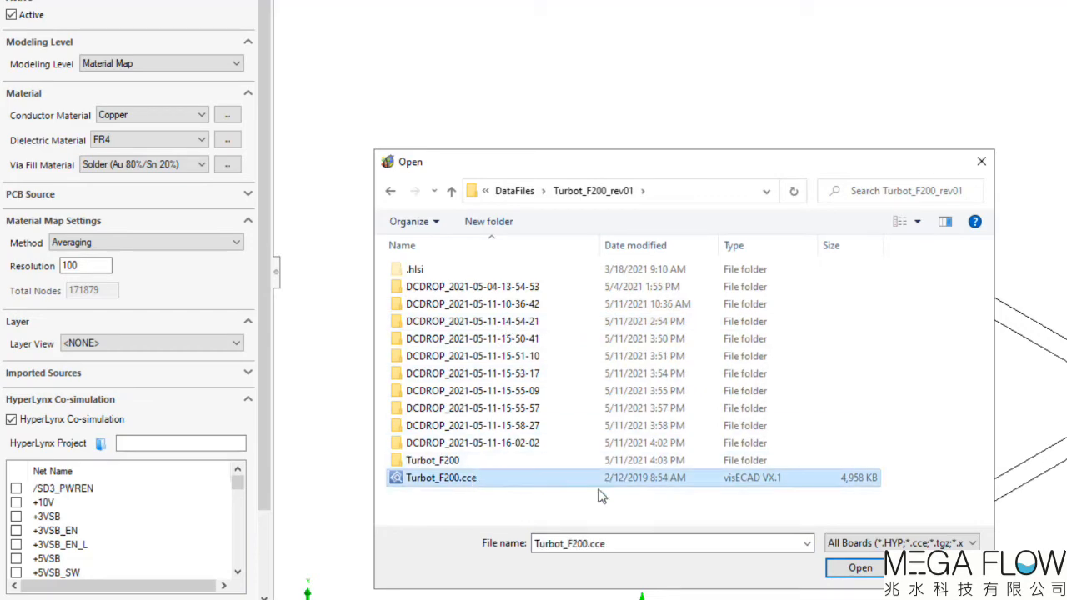
left_click(858, 568)
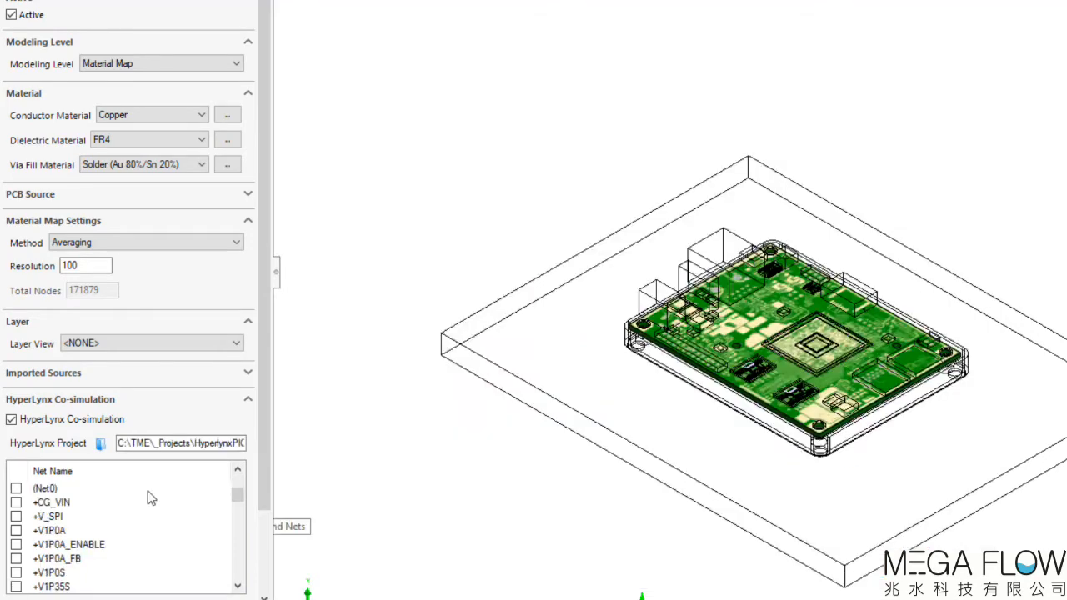
left_click(16, 531)
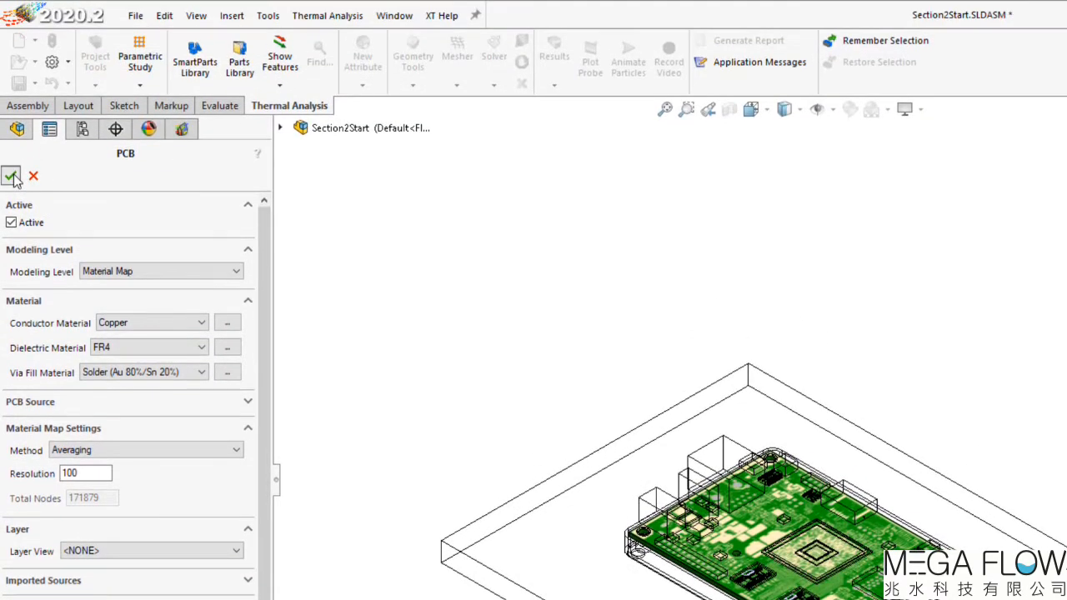
left_click(11, 176)
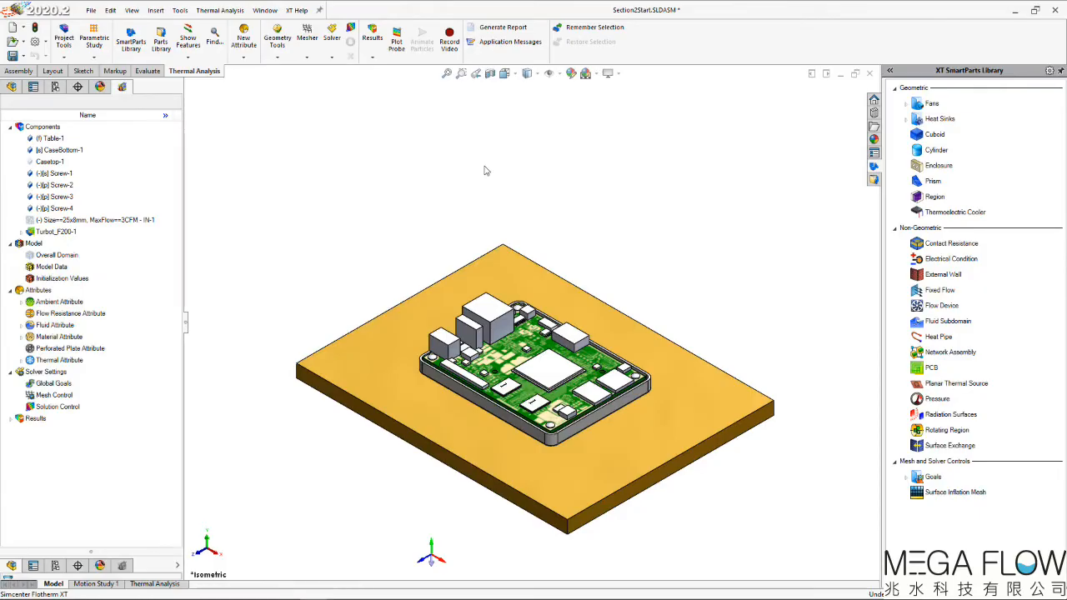
- Orient the assembly to the top view and solve the thermal model
key("space")
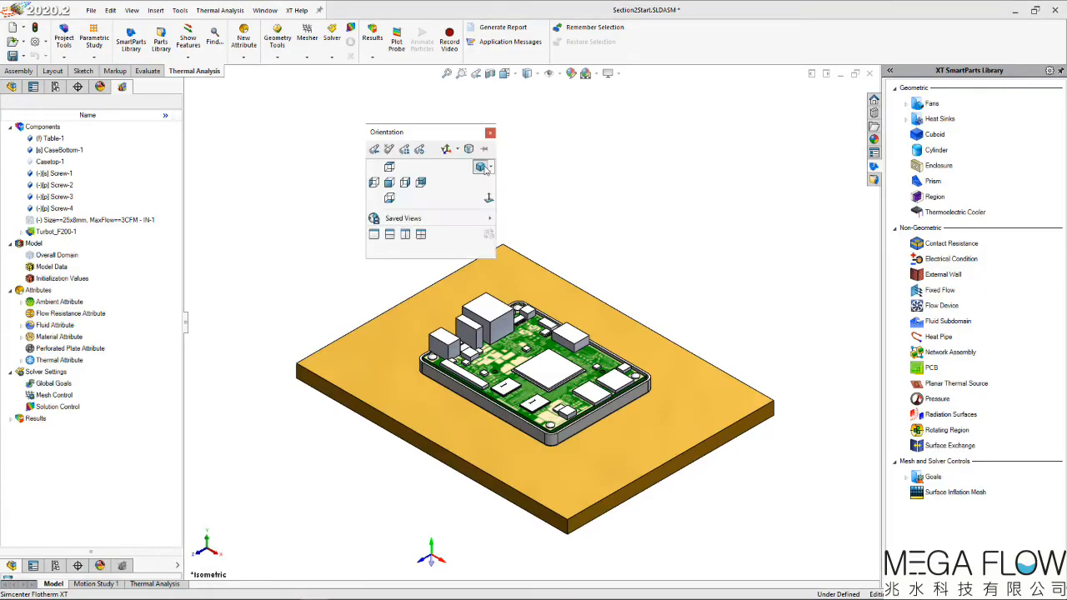
left_click(395, 173)
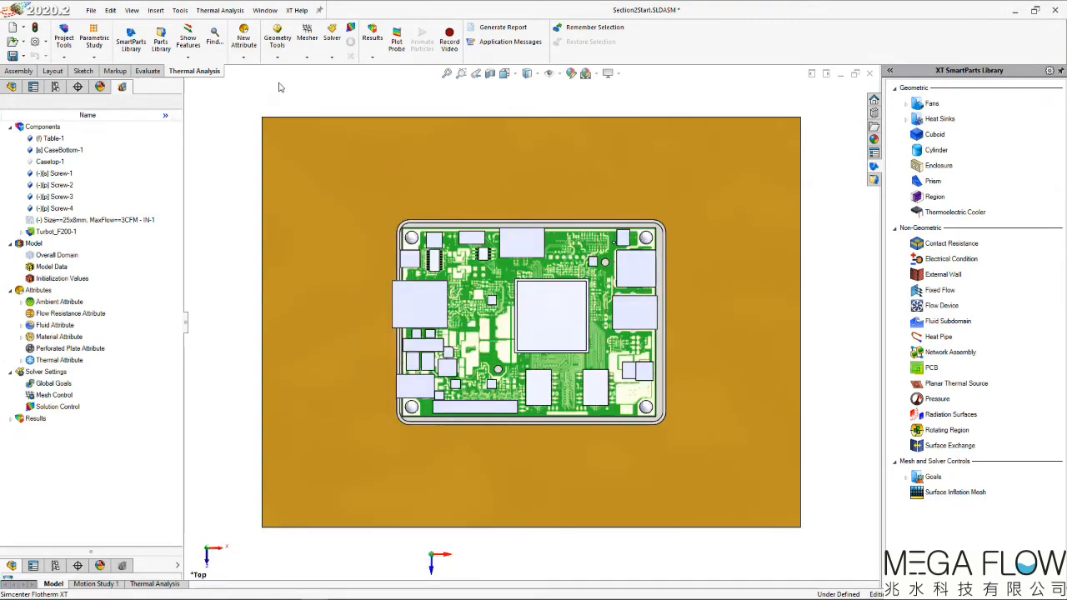
left_click(331, 57)
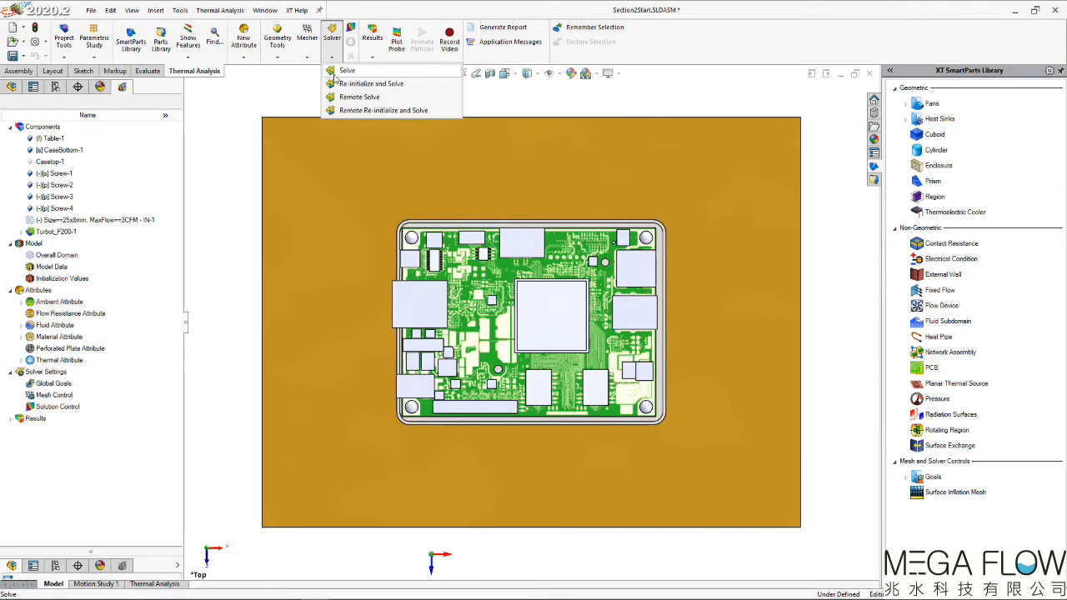
left_click(345, 71)
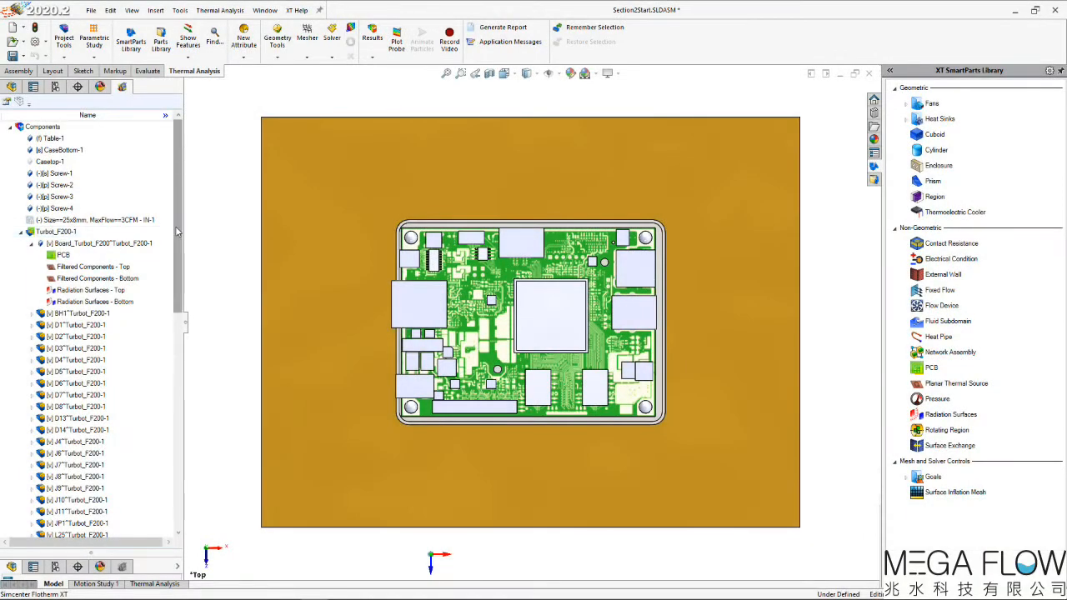
- Show the Z Plane Plot from the results and view its speed distribution from the front
left_click_drag(177, 232, 160, 490)
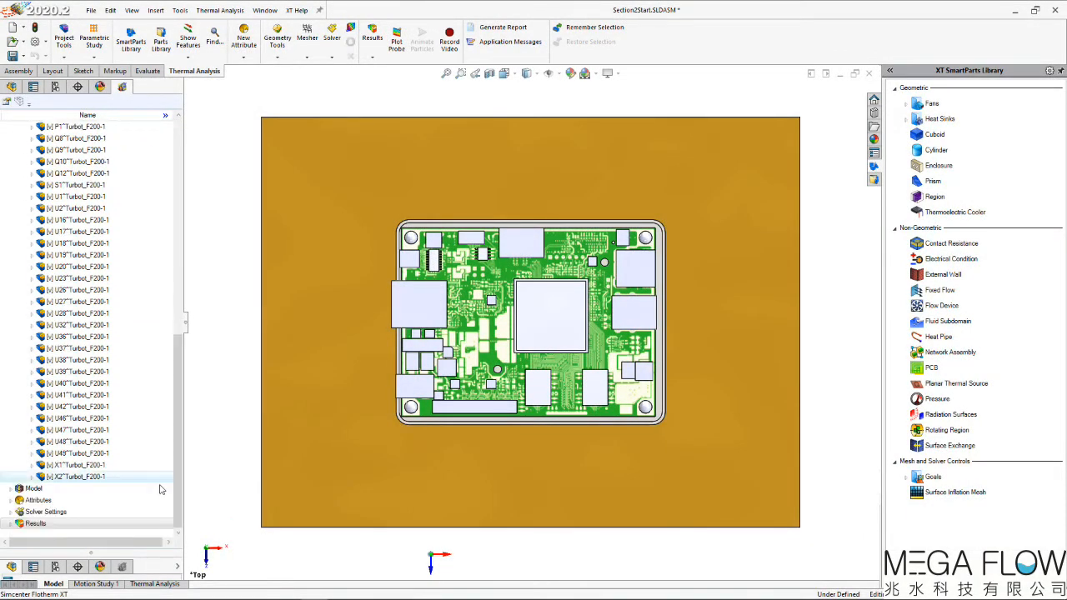
left_click(10, 524)
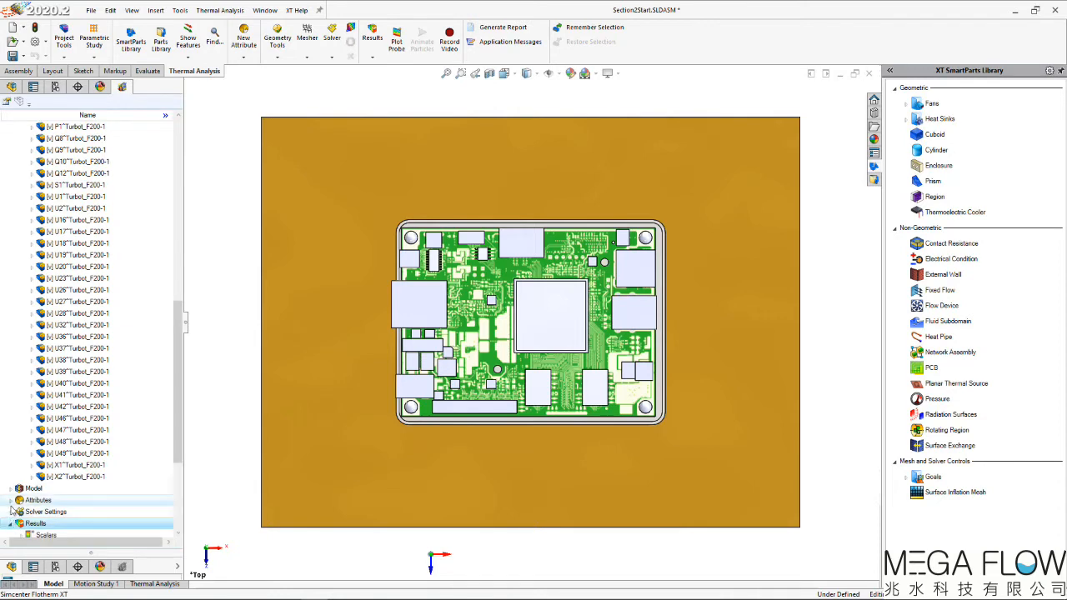
right_click(55, 490)
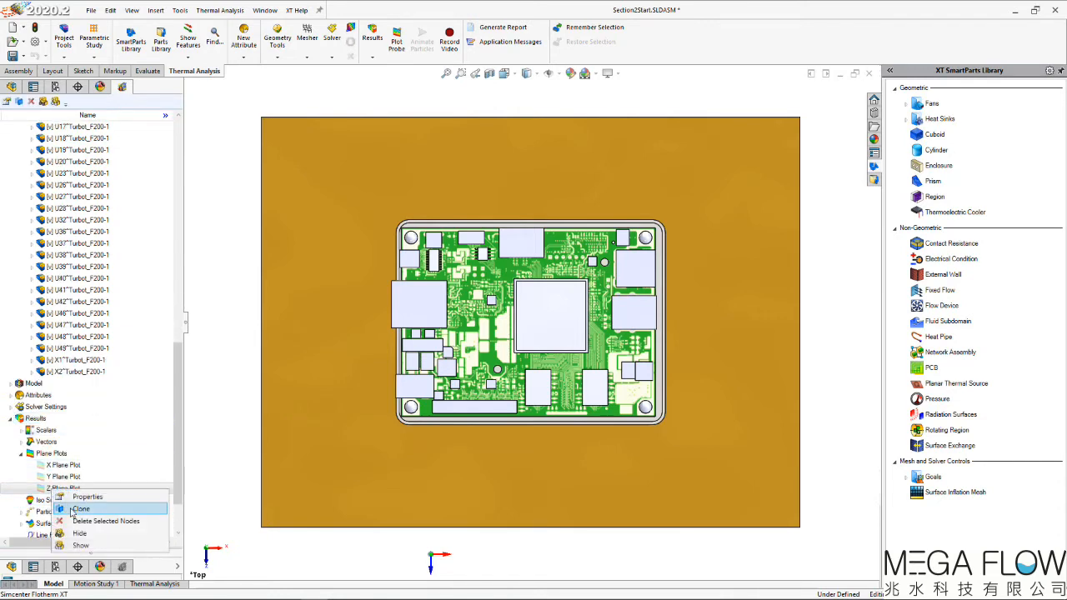
left_click(210, 396)
key("space")
key("Escape")
key("ctrl+1")
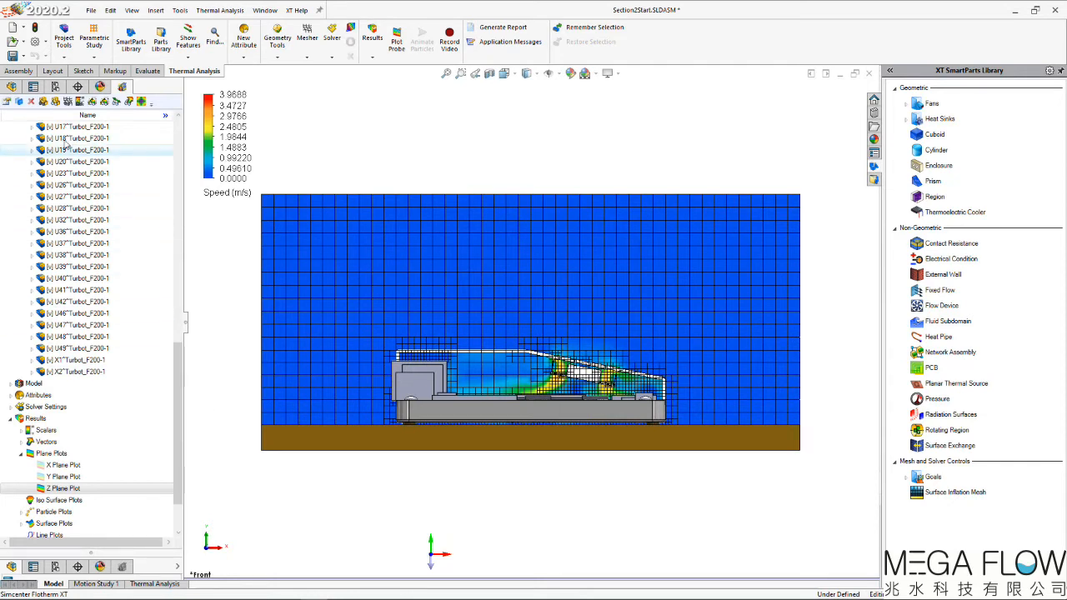
- Hide the Z Plane Plot and return the assembly to the top view
left_click(44, 101)
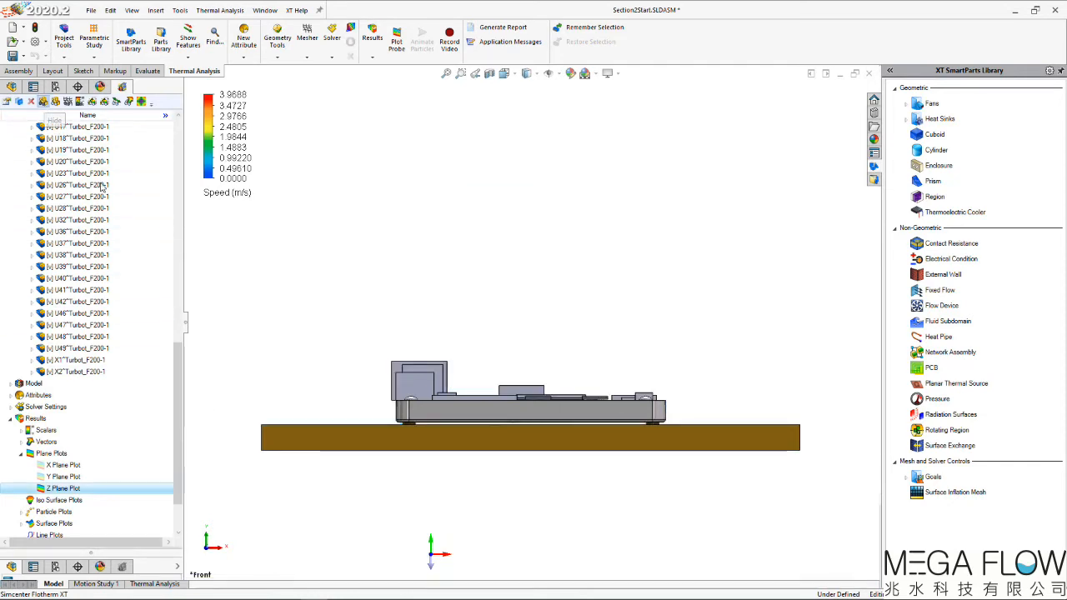
key("space")
left_click(247, 218)
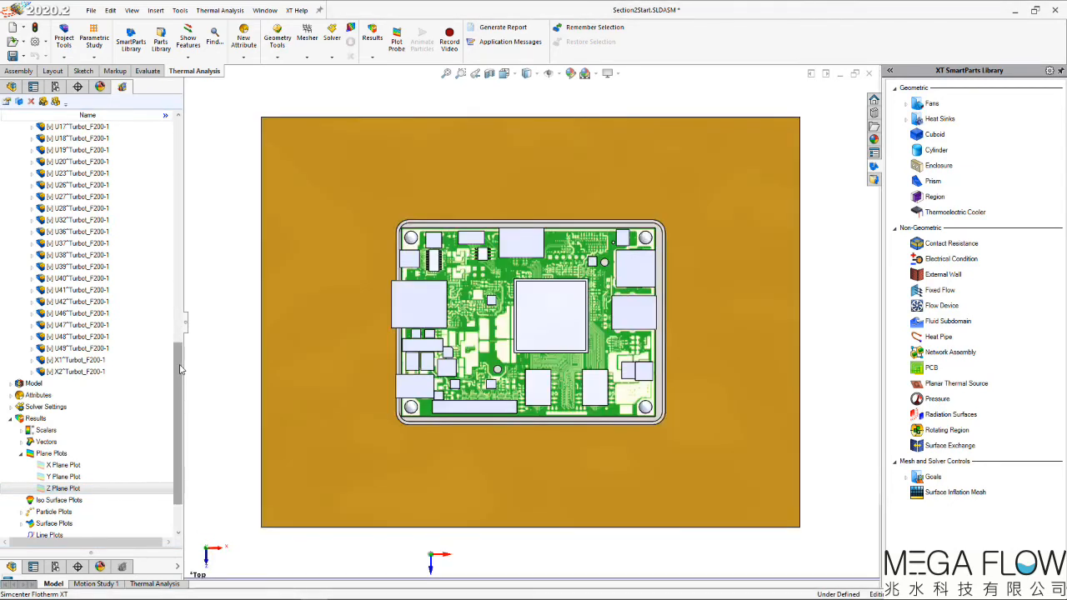
- Set the layer view in the board's PCB properties to [Layer 13] PLANE_6
left_click_drag(179, 369, 187, 155)
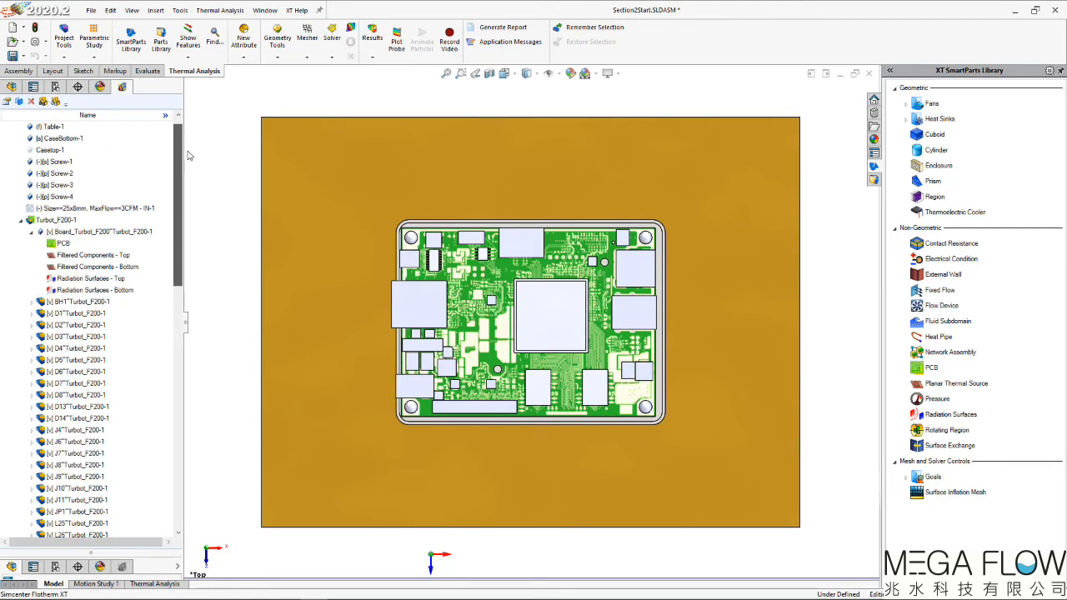
right_click(65, 245)
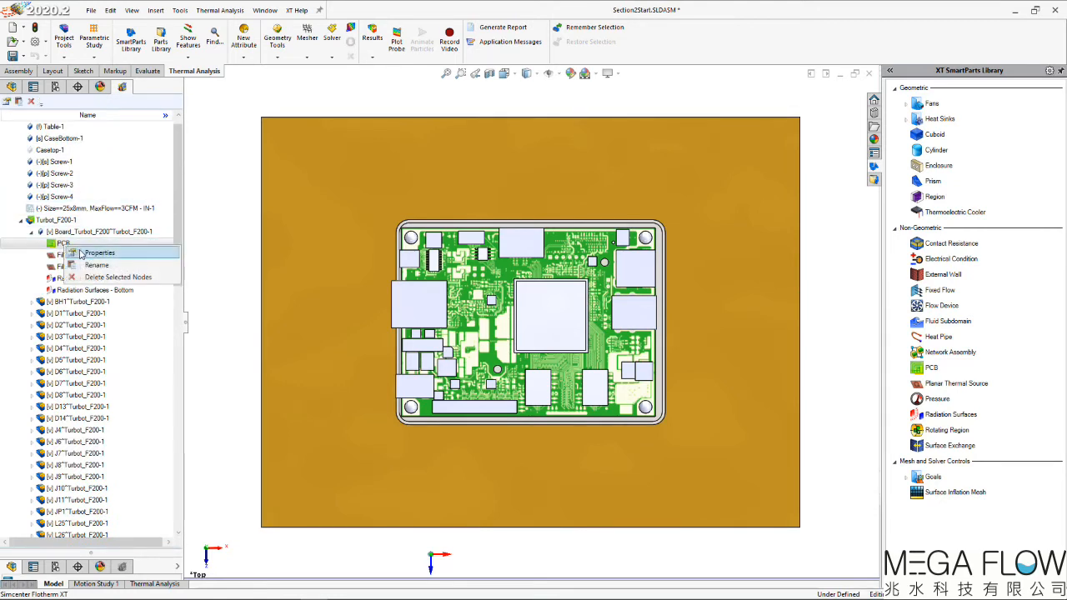
left_click(80, 253)
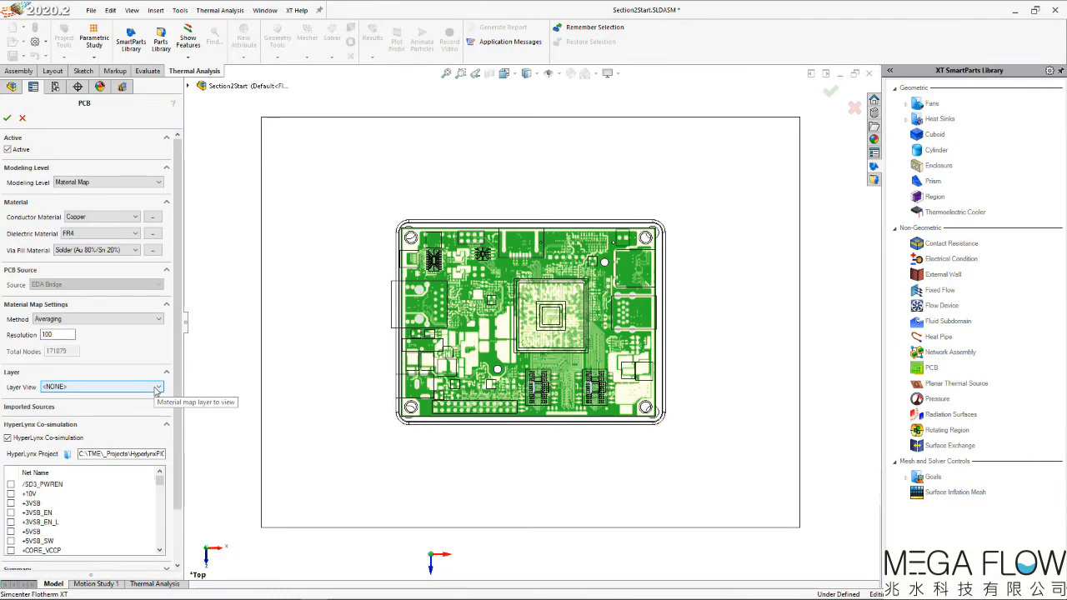
left_click(156, 388)
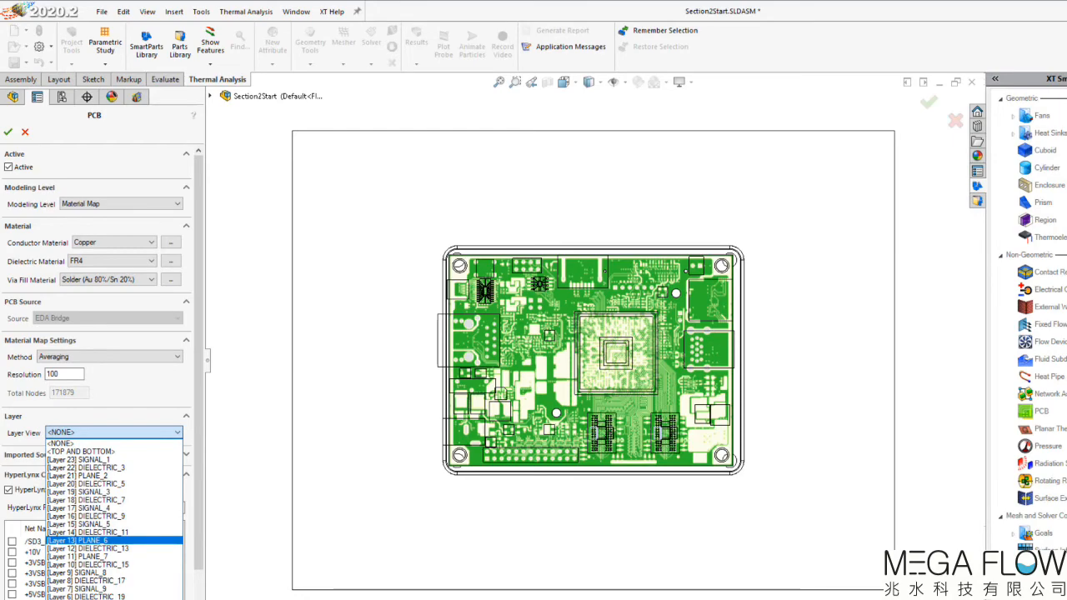
left_click(92, 540)
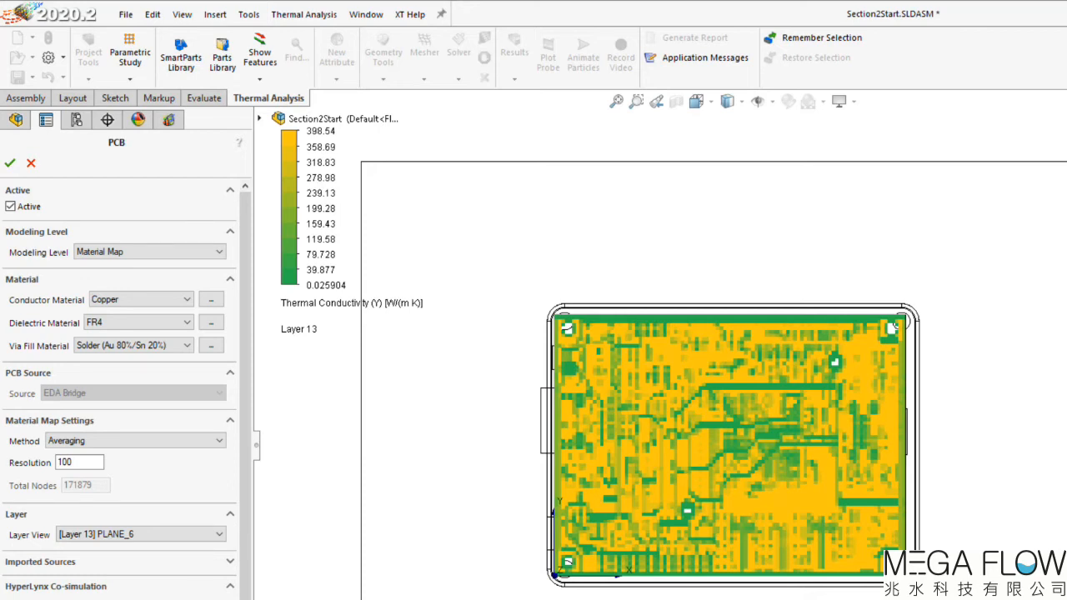
- Change the variable plotted on the PCB layer to Temperature [°C]
left_click(337, 303)
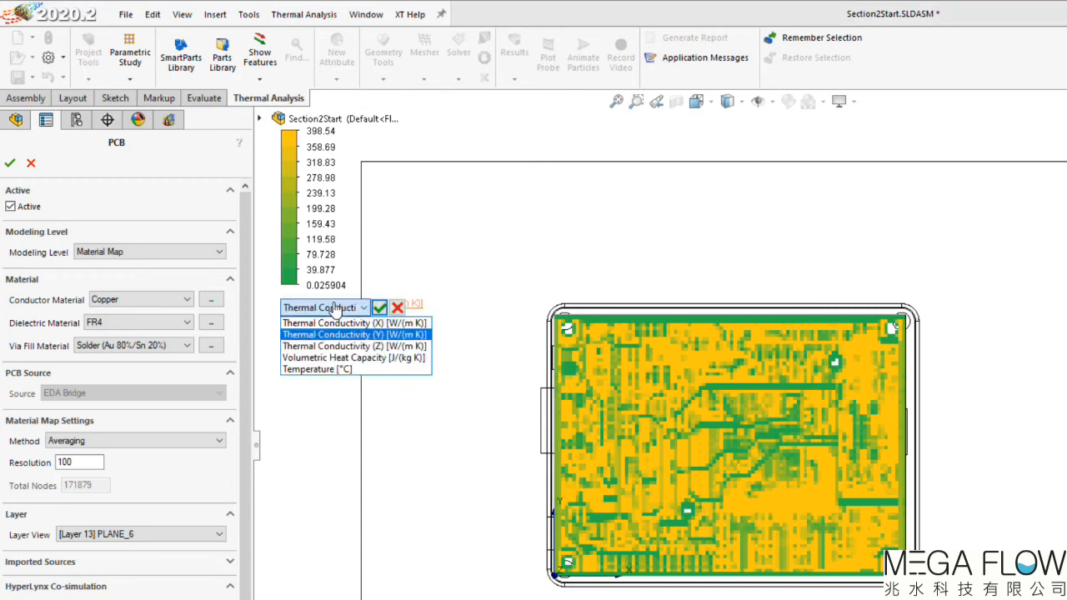
left_click(326, 369)
left_click(379, 308)
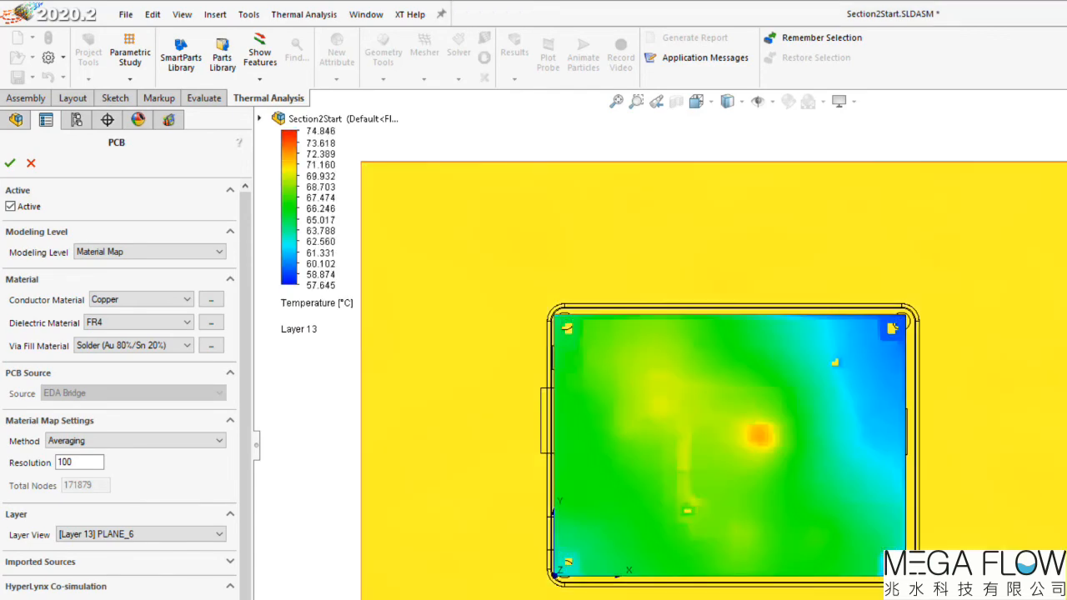